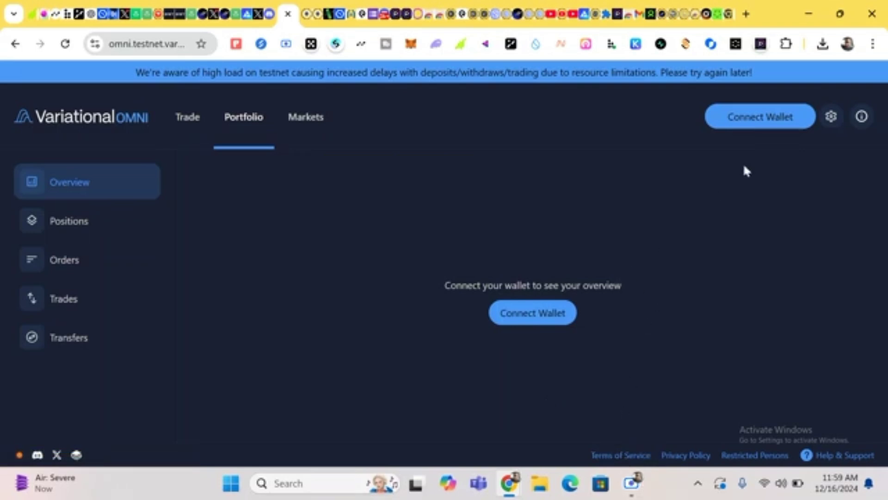
Step: Connect the MetaMask wallet to Variational Omni and start authentication
click(735, 121)
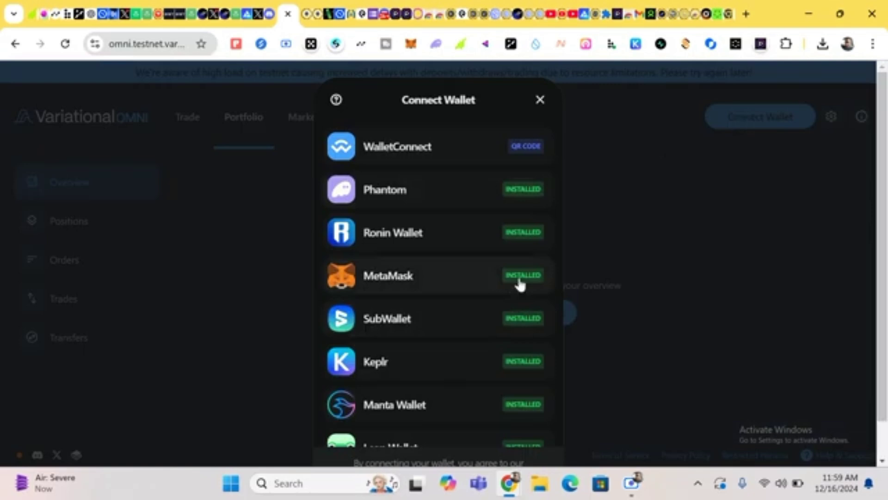
click(483, 279)
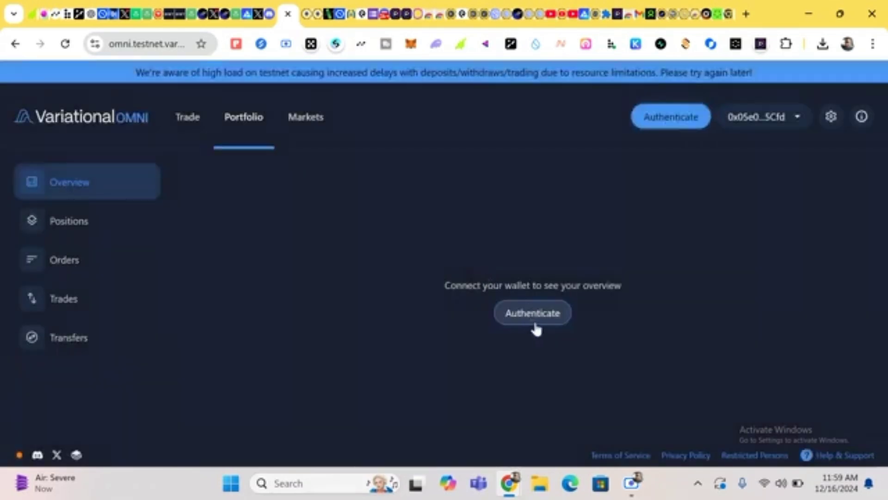
click(528, 308)
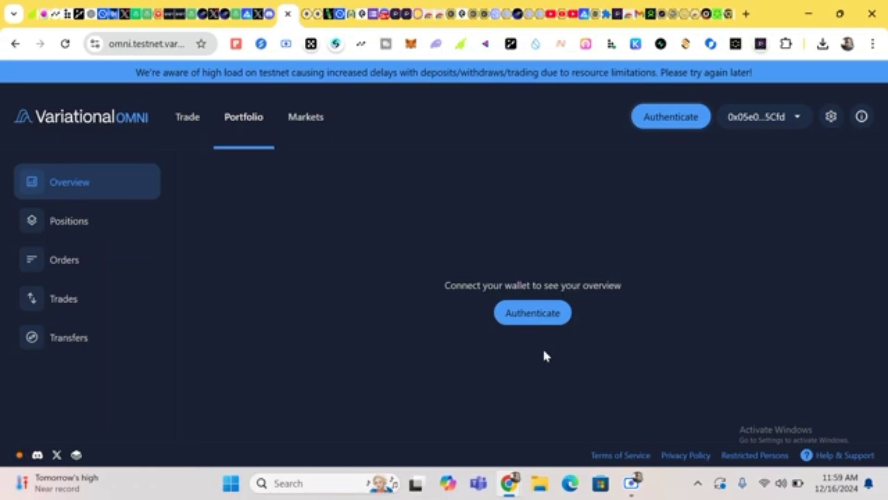
Step: Authenticate the connected wallet by approving the MetaMask sign-in request
click(526, 316)
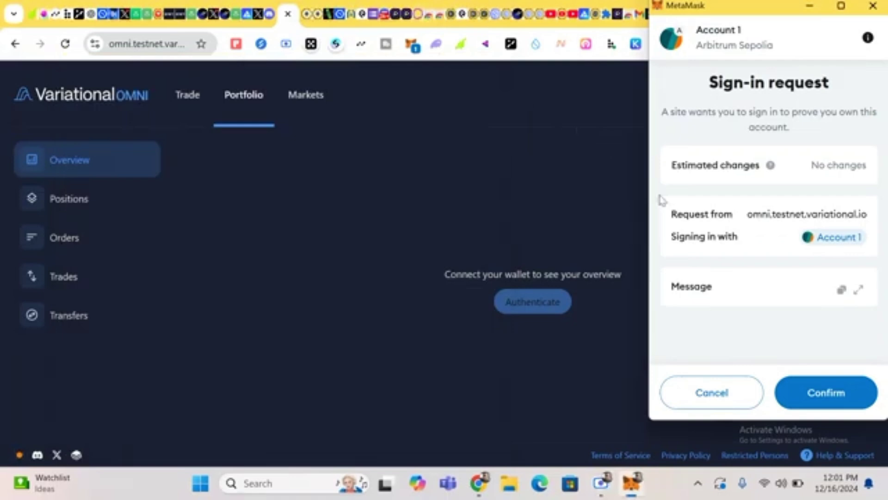
click(799, 383)
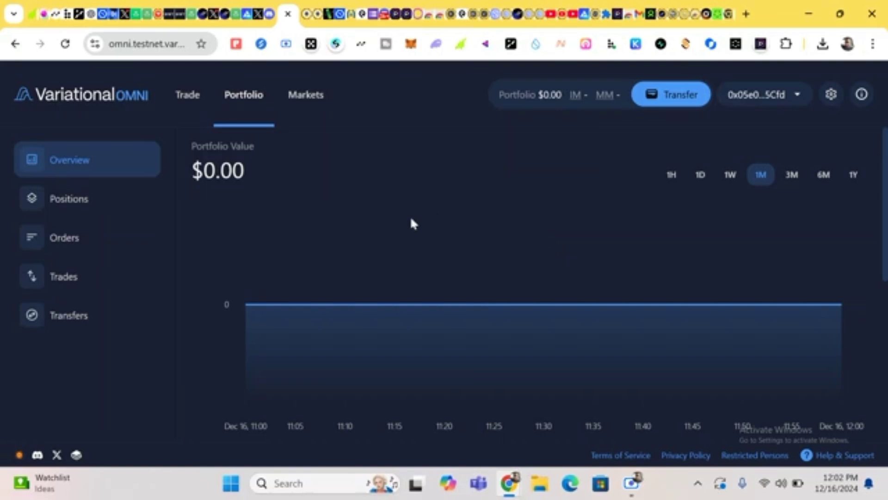
Step: Enter and submit a 100 USDC deposit from the Transfers page
click(111, 314)
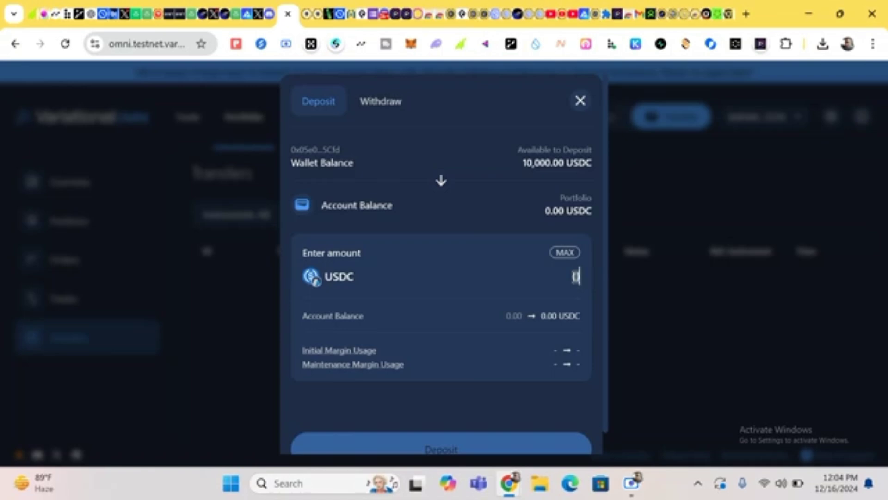
text(10)
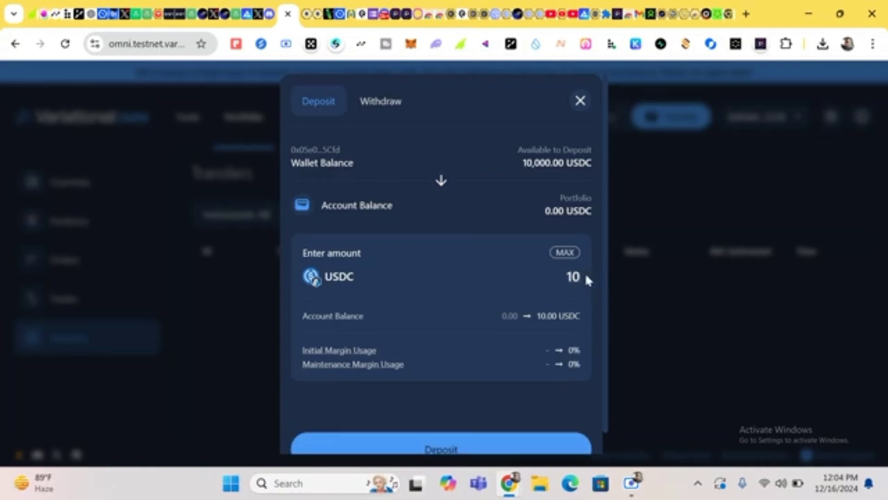
text(0)
click(510, 438)
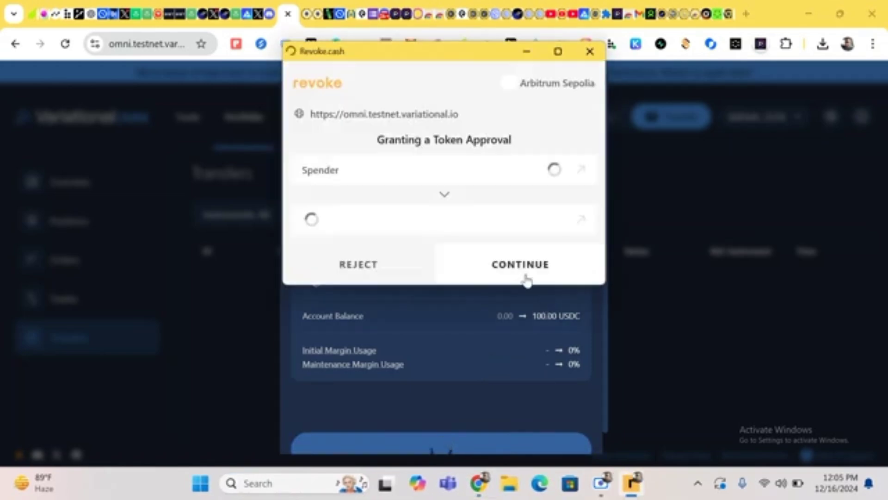
Step: Approve the token allowance and USDC spending cap so the $100 deposit completes
click(519, 273)
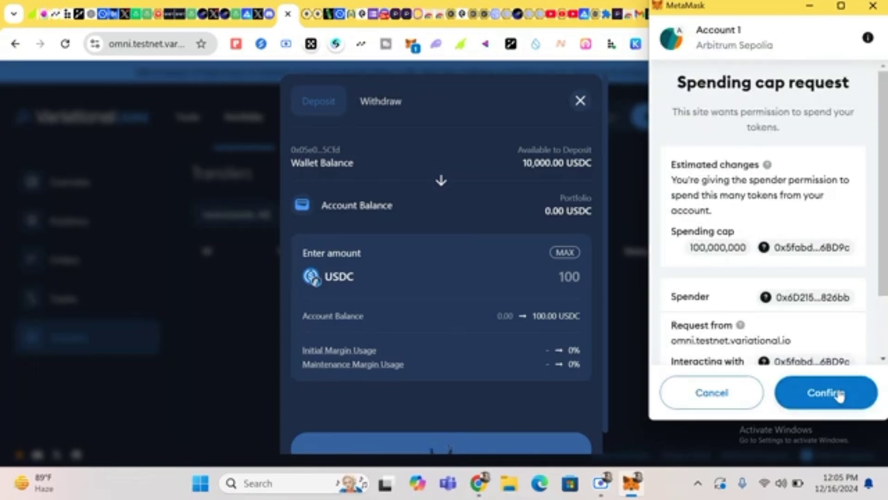
click(841, 394)
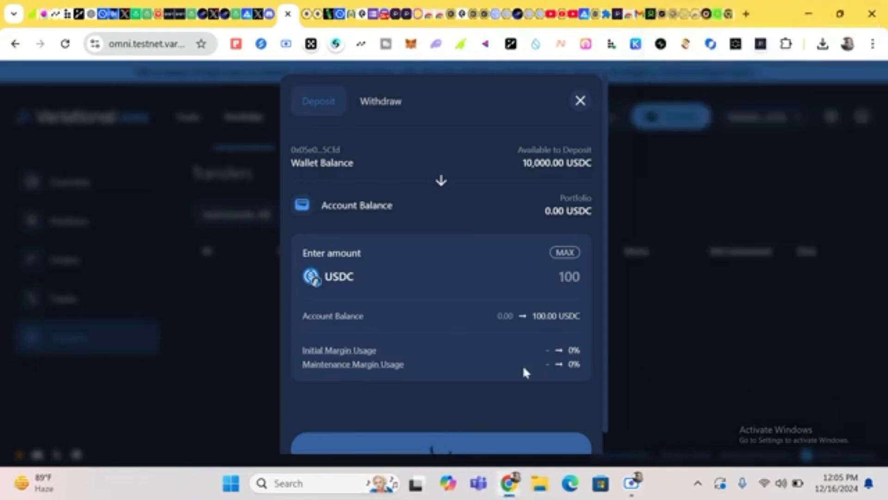
scroll(524, 369, down, 1)
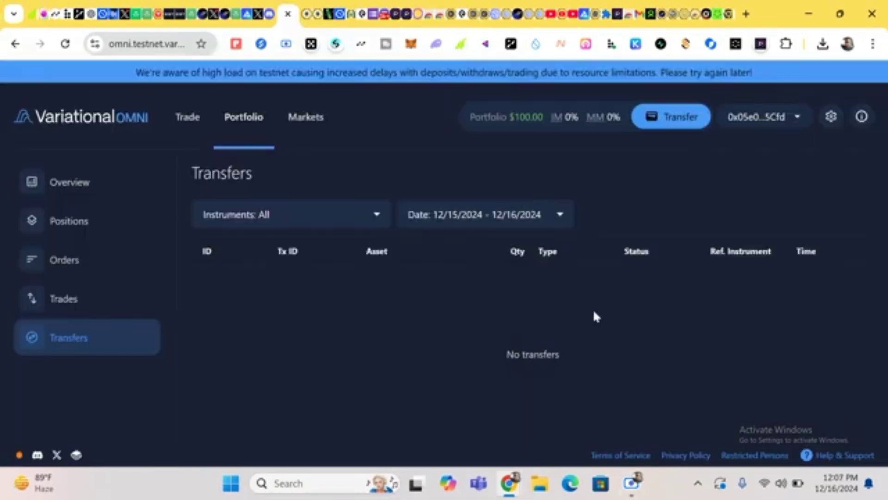
Step: Deposit a further 3,000 USDC, approving the token allowance and spending cap
click(660, 120)
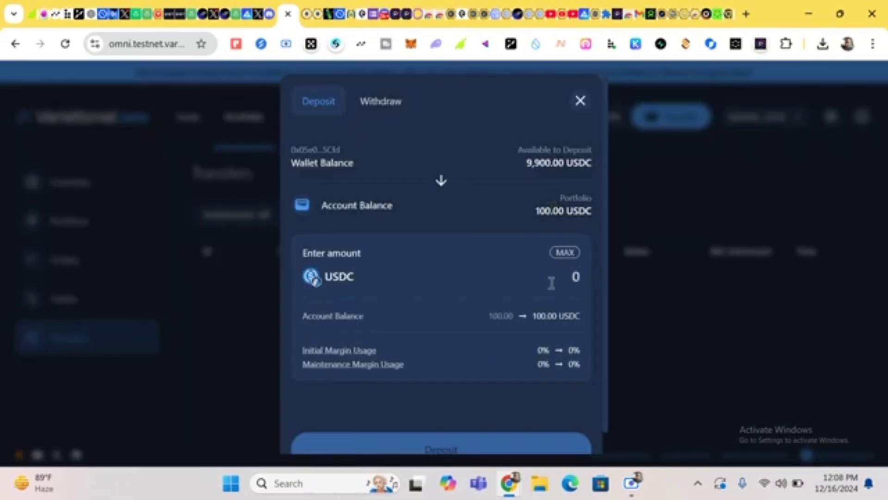
text(3,00)
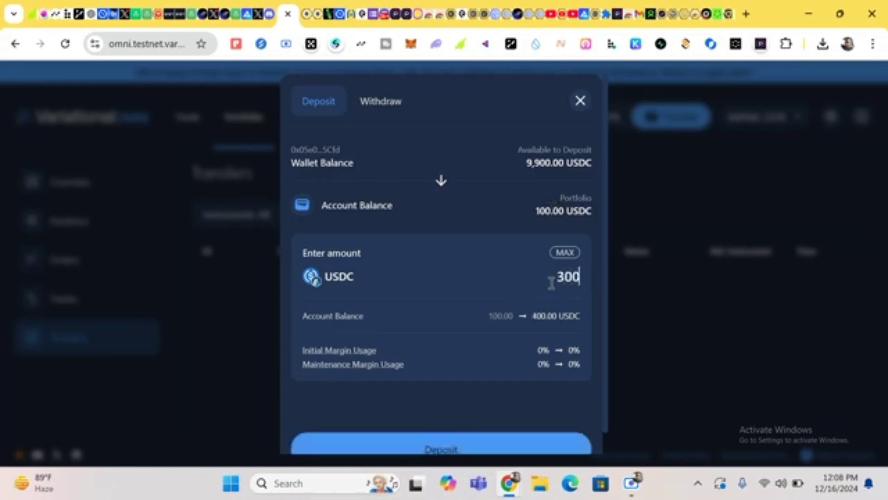
text(0)
scroll(558, 365, down, 1)
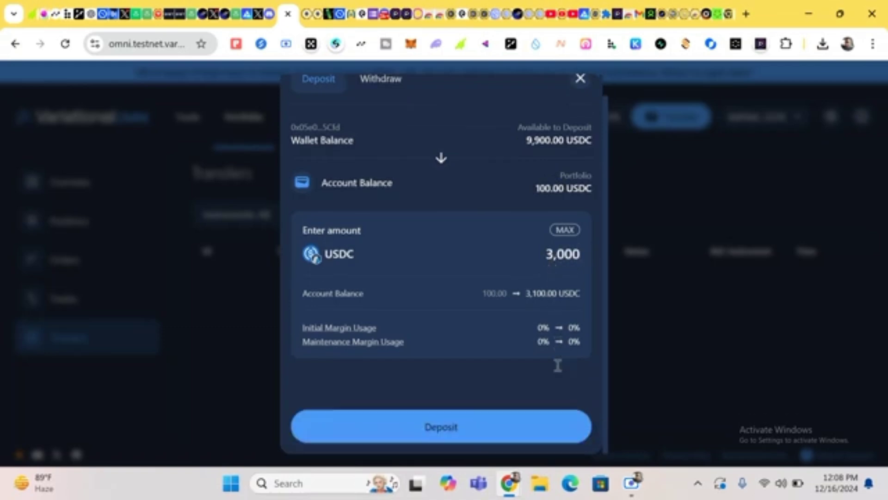
click(453, 439)
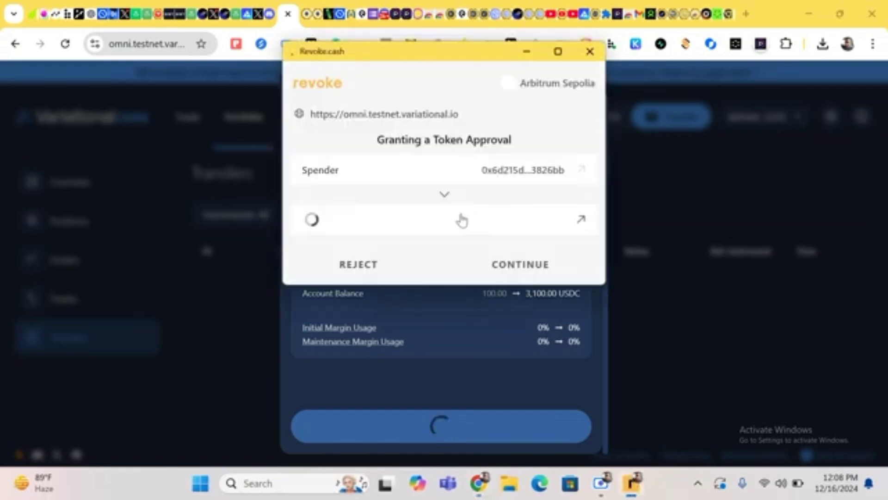
click(493, 264)
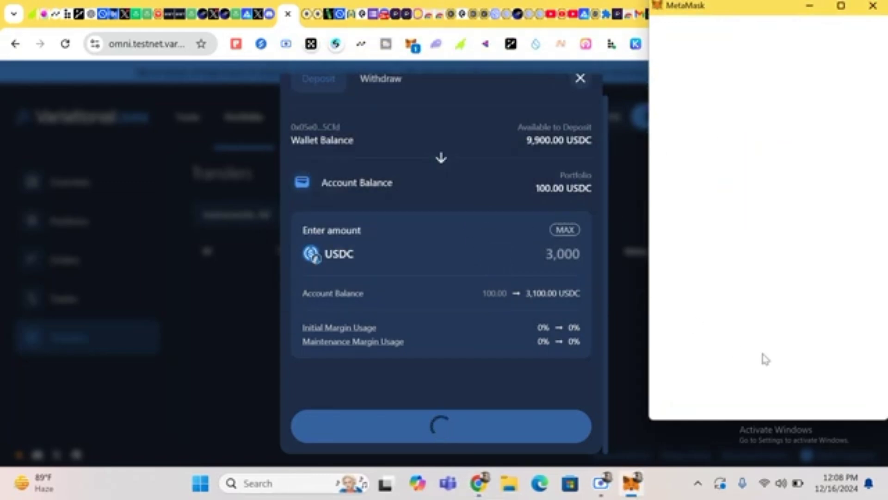
click(810, 391)
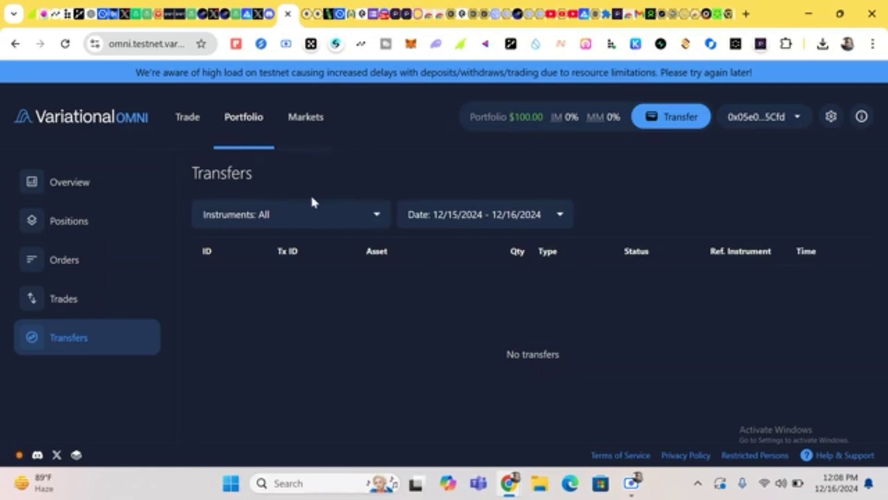
Step: View the trade history, then go to the BTC-PERP Trade page
click(104, 299)
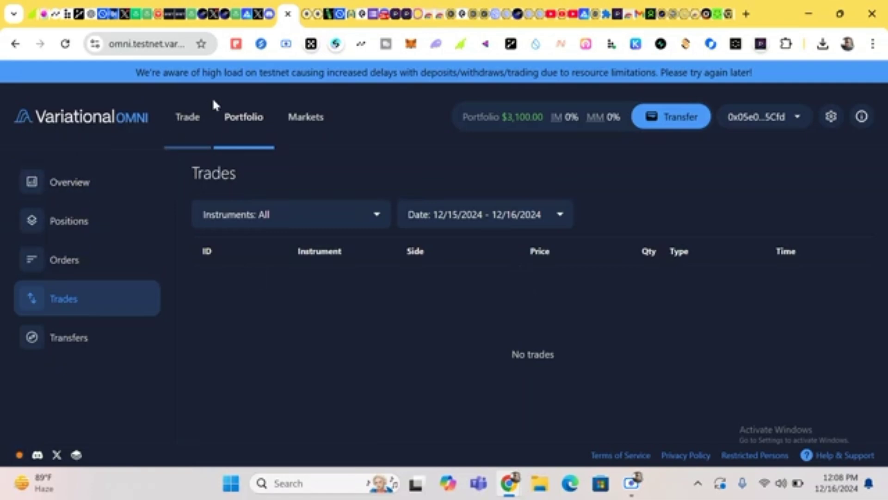
click(192, 122)
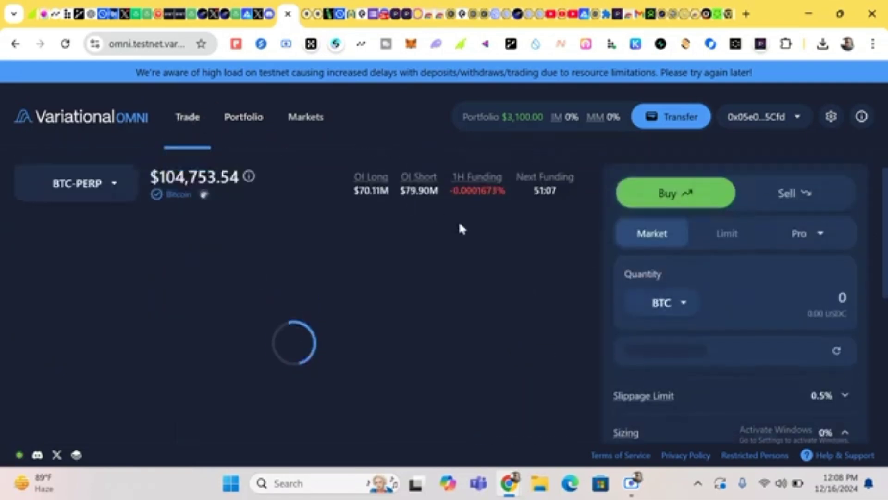
Step: Pick ADA from the Select an Asset list to trade ADA-PERP
click(113, 188)
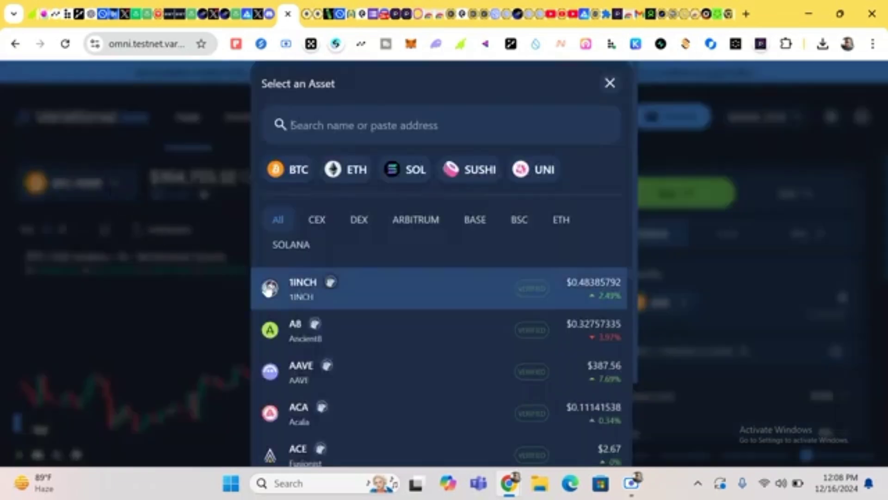
scroll(413, 364, down, 2)
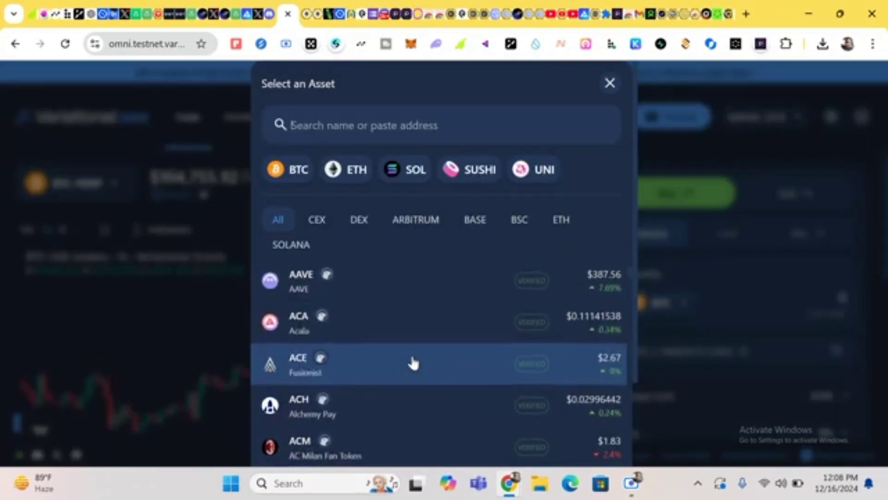
scroll(413, 363, down, 3)
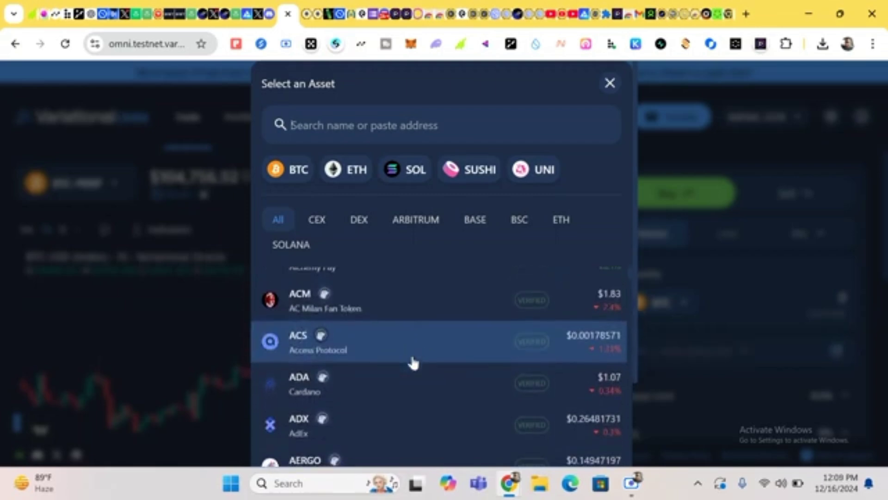
scroll(413, 364, down, 1)
click(414, 363)
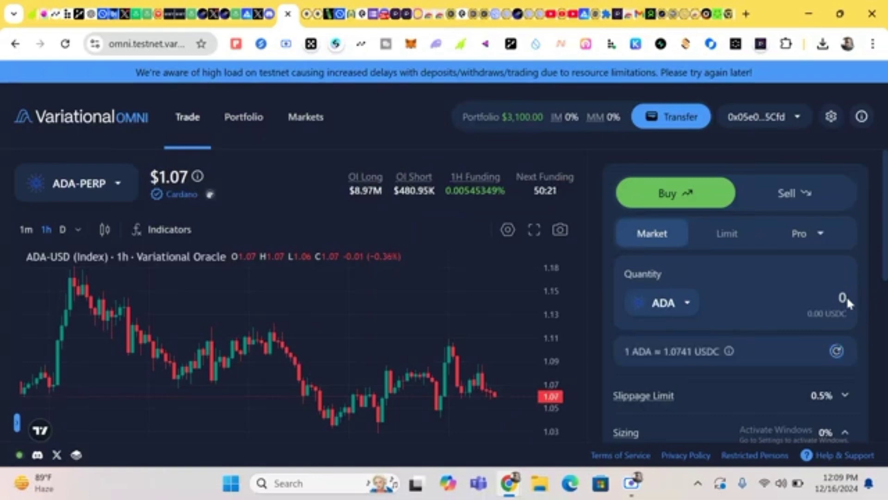
click(847, 300)
text(1)
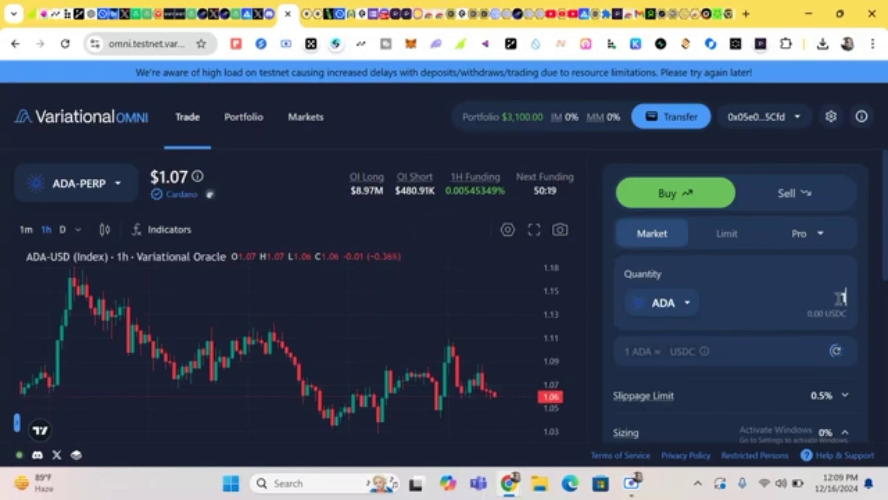
text(00)
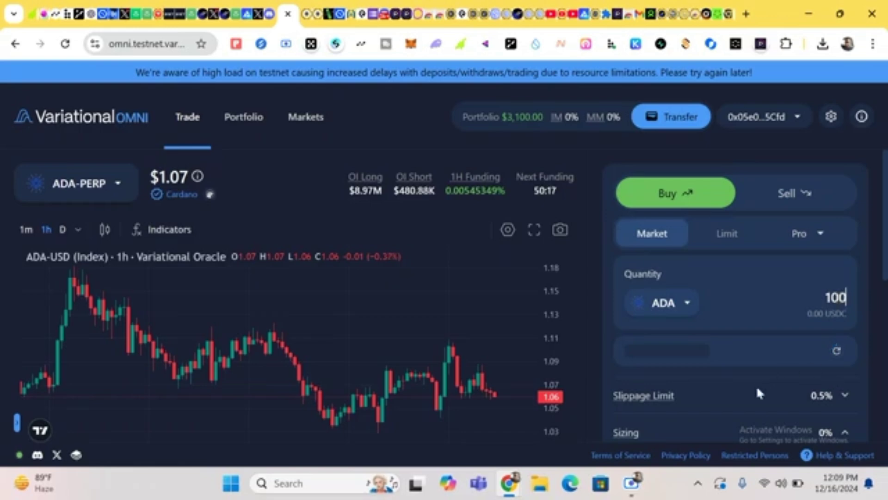
scroll(758, 394, down, 2)
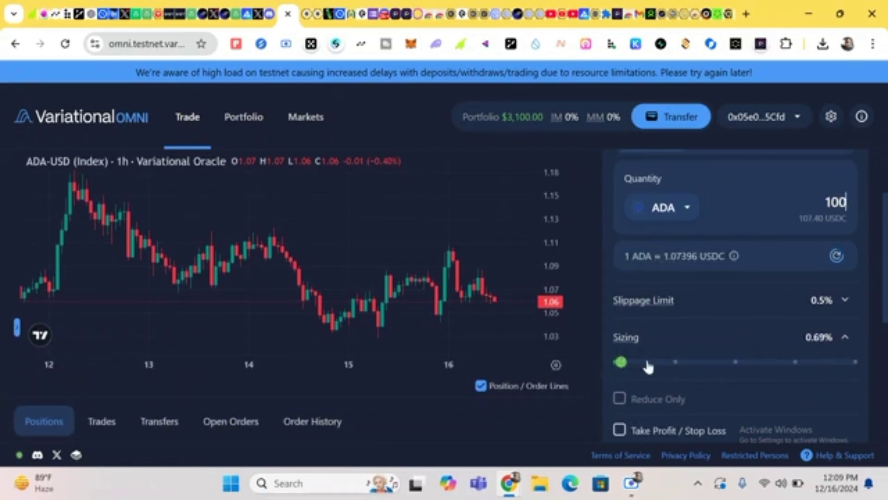
click(674, 364)
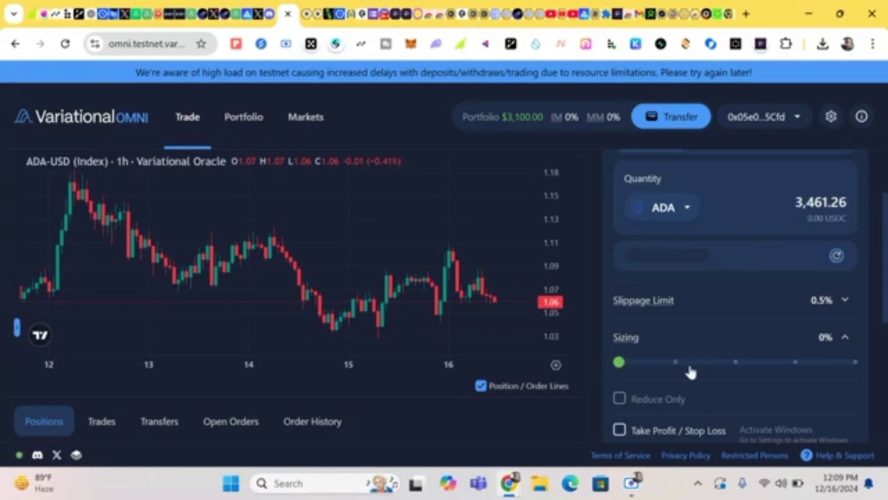
click(676, 362)
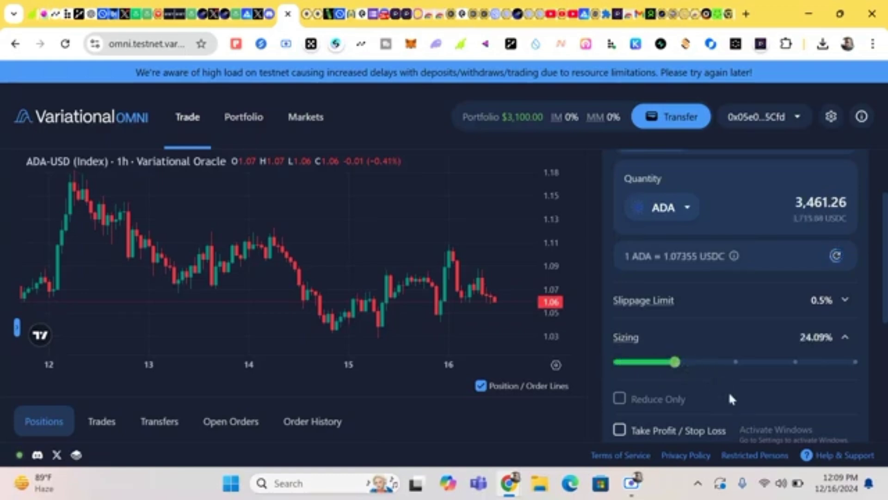
click(736, 363)
click(735, 363)
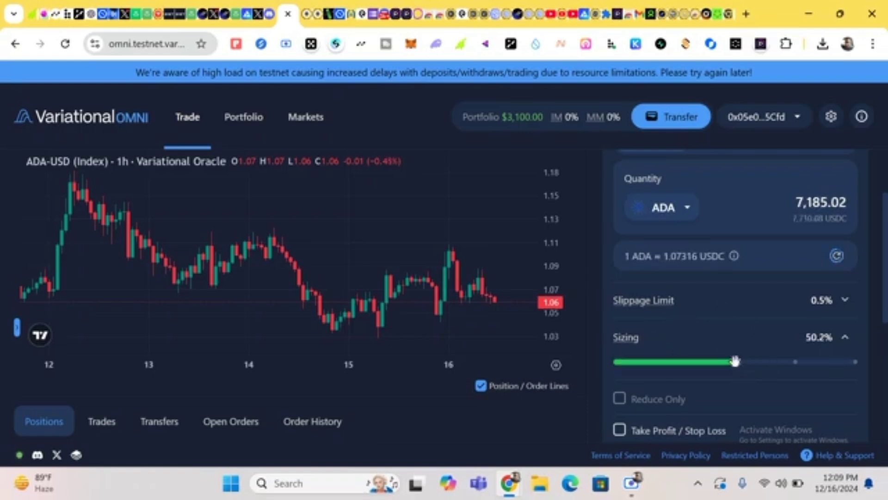
scroll(732, 271, up, 3)
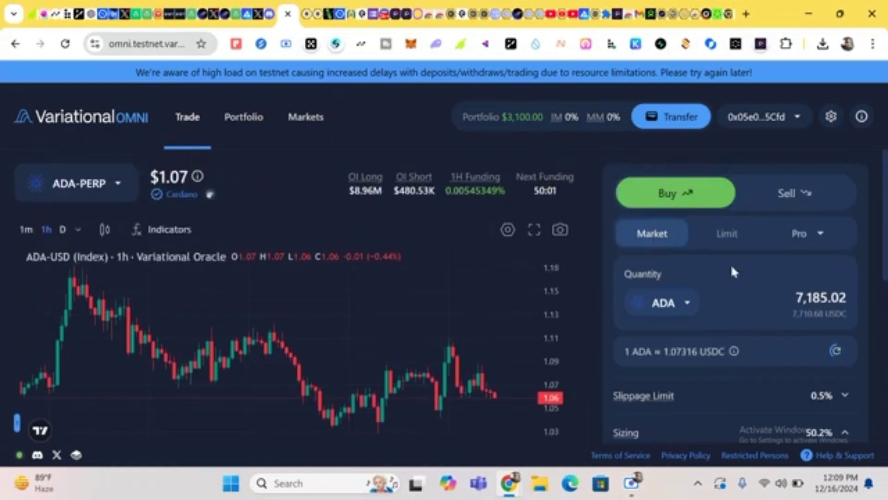
scroll(732, 271, down, 5)
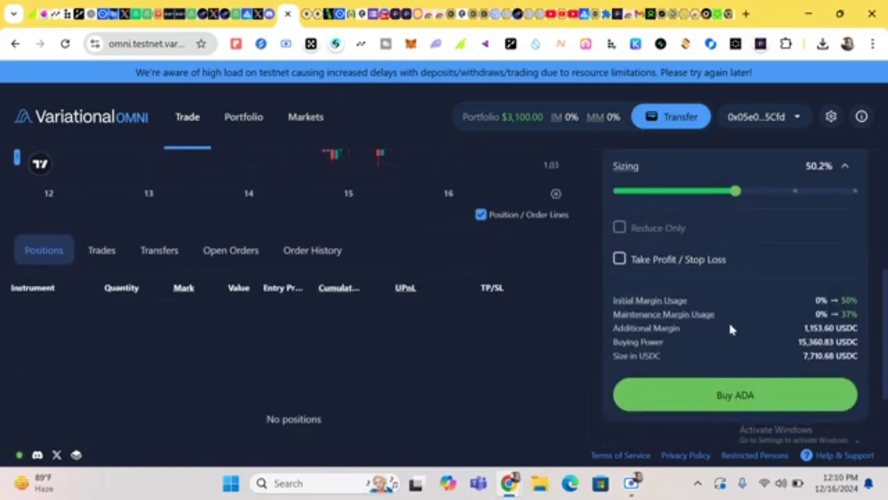
scroll(740, 357, up, 1)
scroll(740, 360, up, 1)
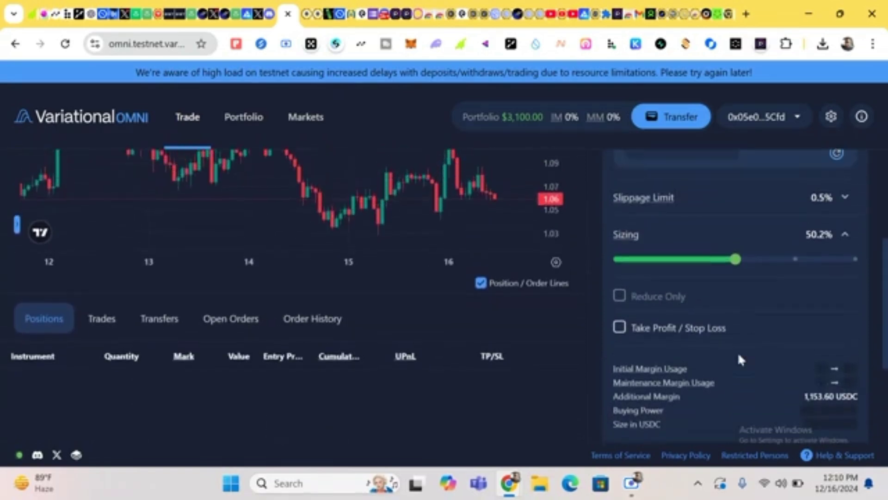
Step: Set take-profit to 1,000% gain and stop-loss to 100% loss, then submit the ADA buy
click(621, 329)
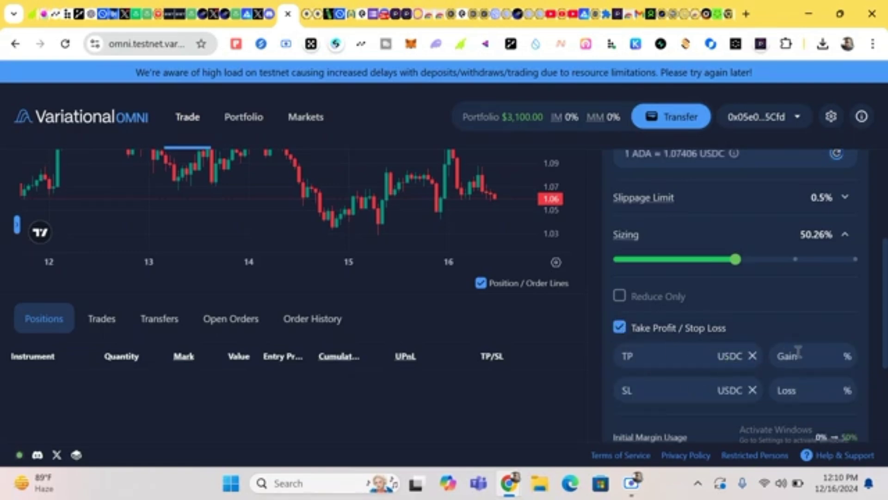
click(840, 356)
text(1,00)
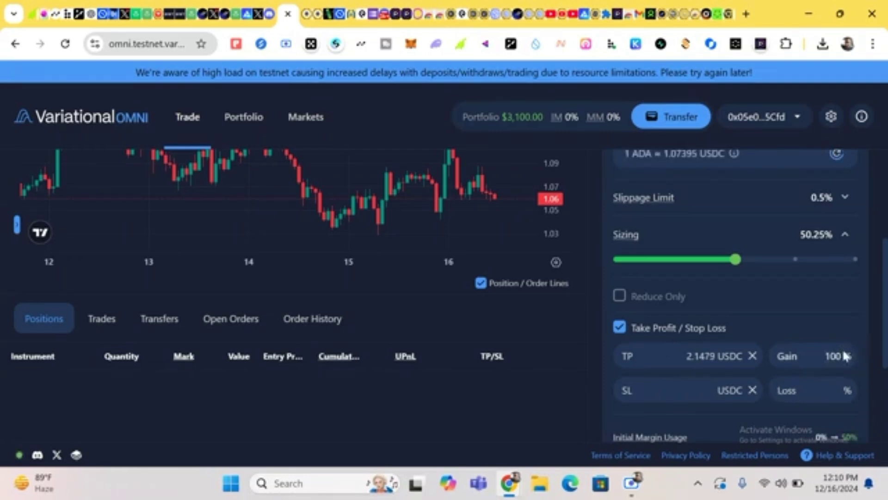
text(0)
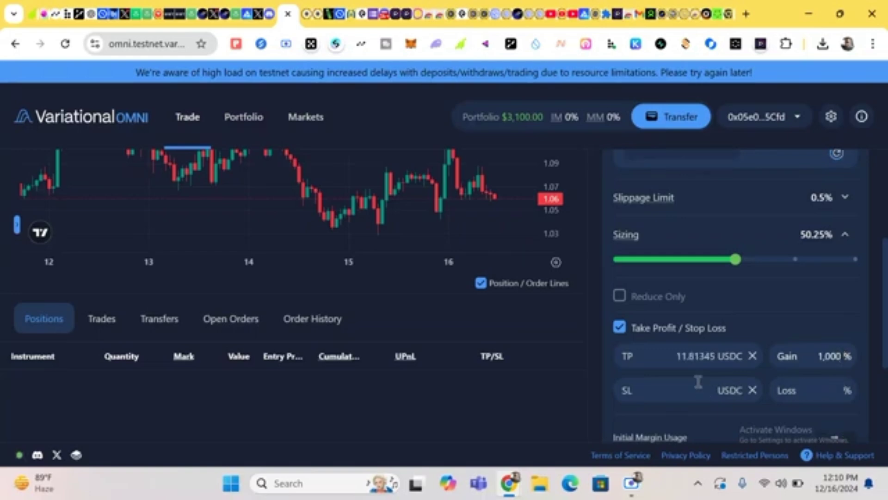
click(840, 390)
text(100)
scroll(831, 412, down, 2)
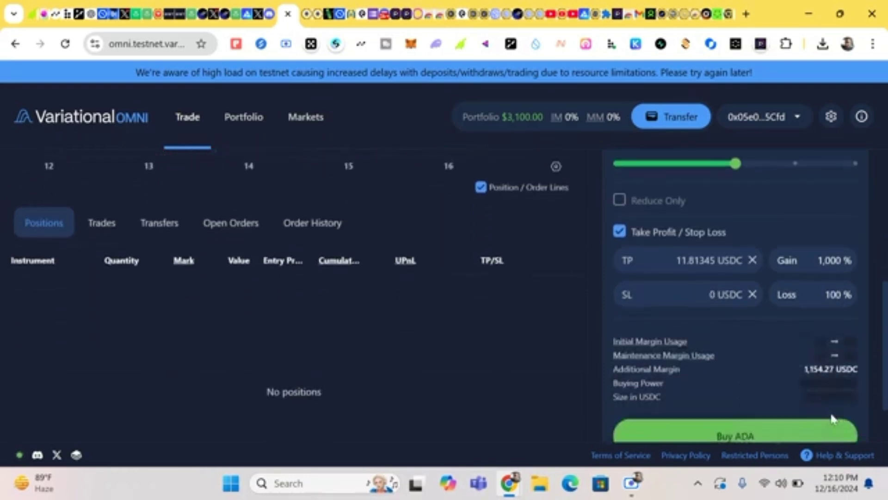
click(783, 433)
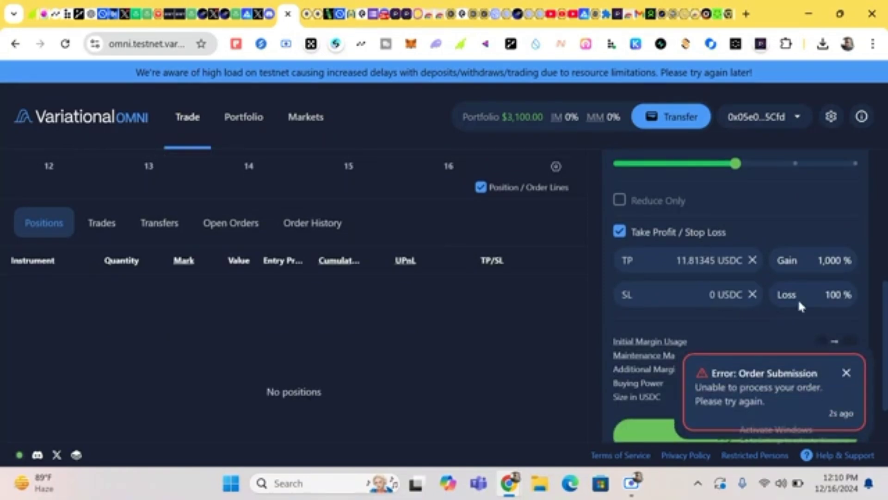
Step: Uncheck Take Profit / Stop Loss on the ADA order and review the order form
click(620, 231)
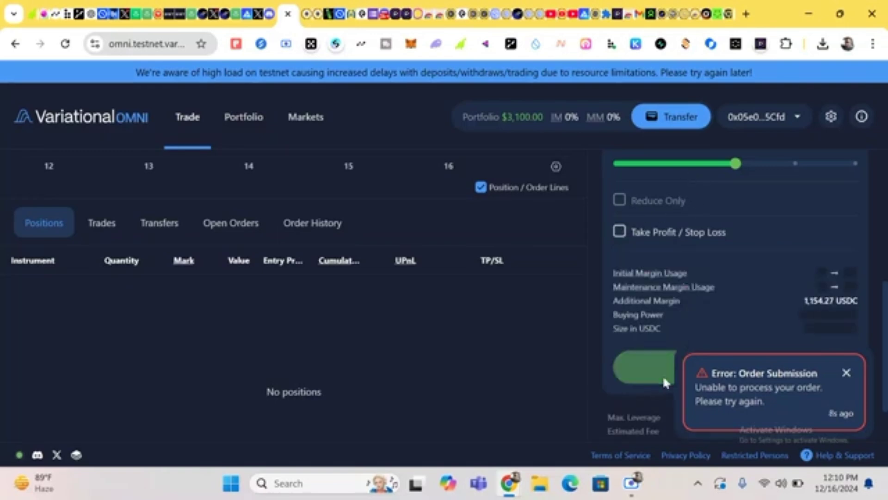
mouse_move(690, 291)
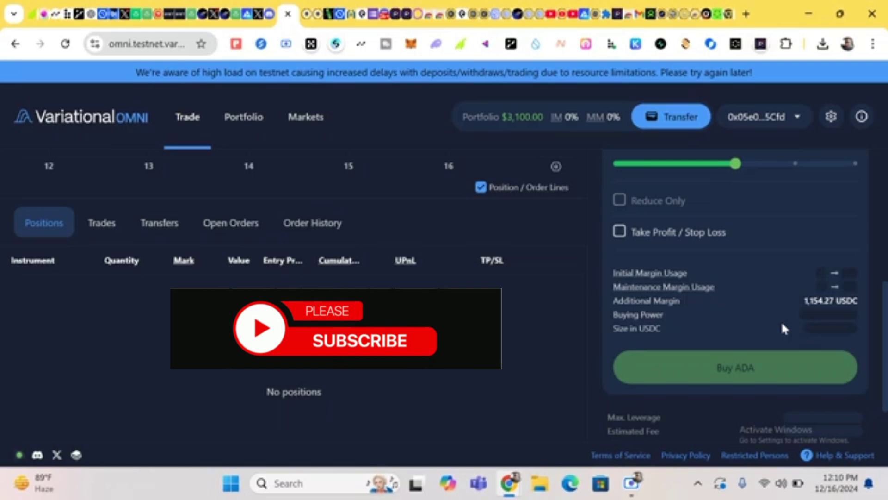
scroll(783, 326, up, 5)
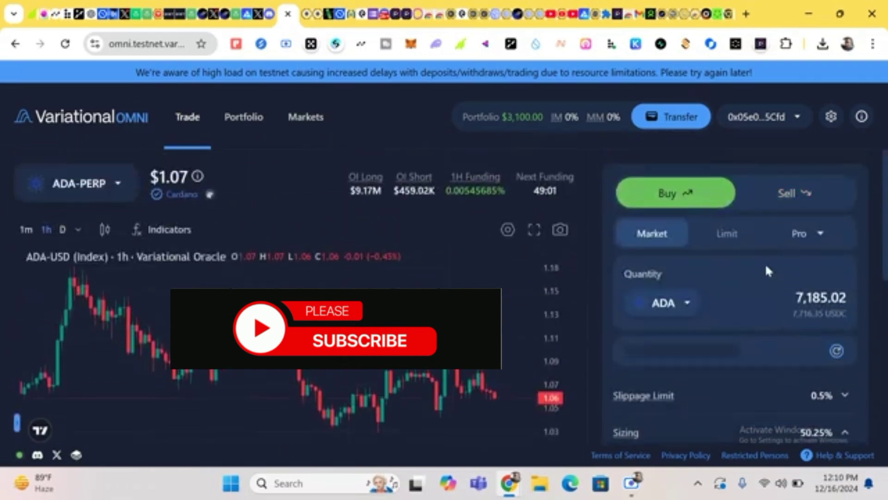
scroll(764, 288, down, 2)
scroll(765, 289, up, 1)
scroll(765, 288, down, 5)
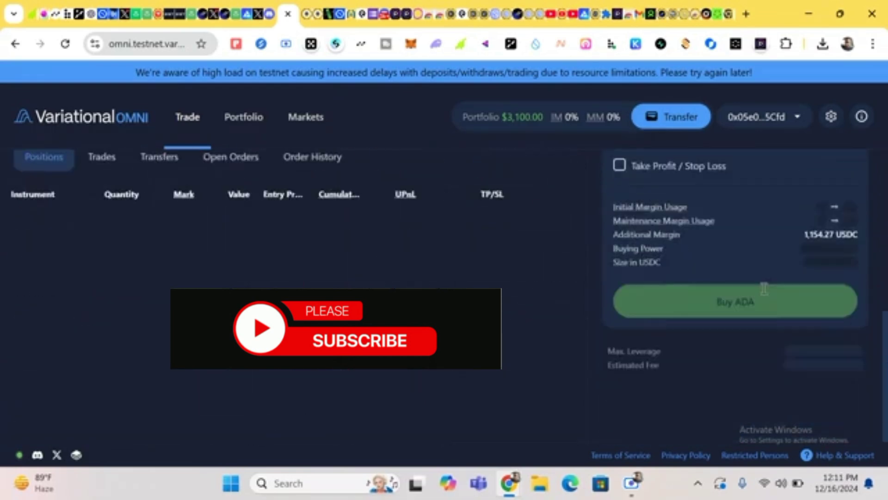
scroll(755, 222, up, 4)
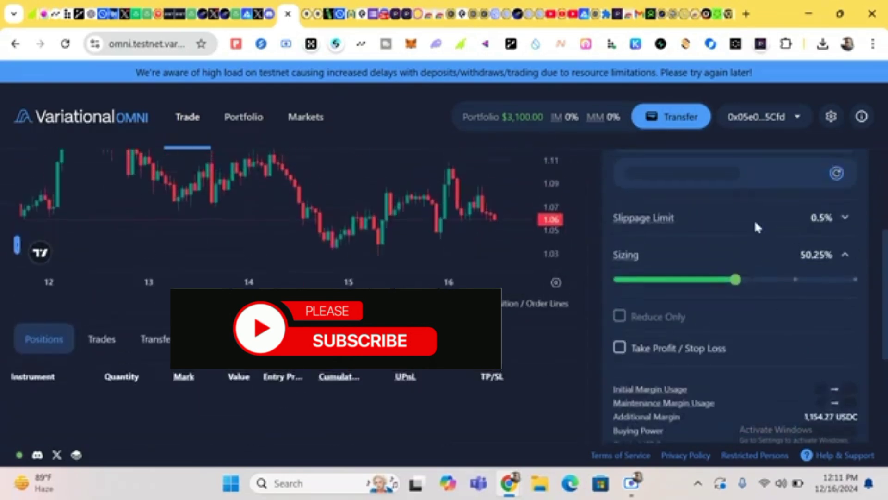
scroll(751, 307, up, 2)
scroll(753, 309, up, 2)
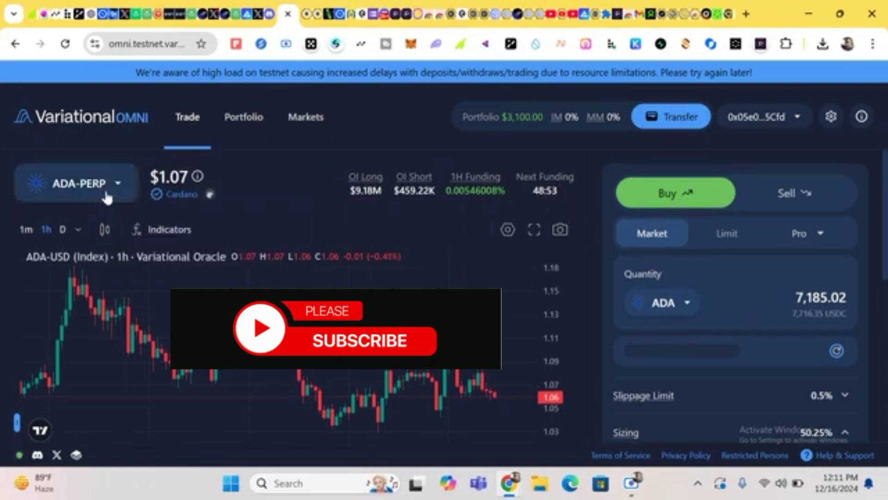
scroll(694, 330, down, 6)
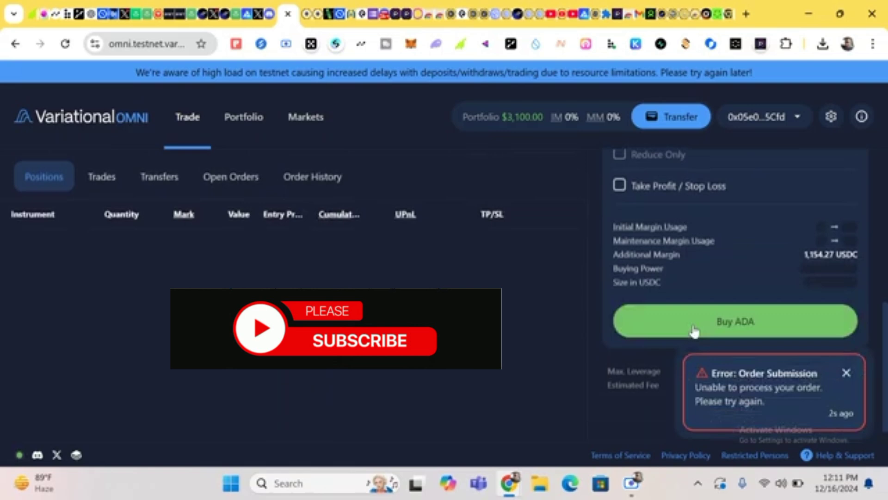
scroll(707, 248, up, 6)
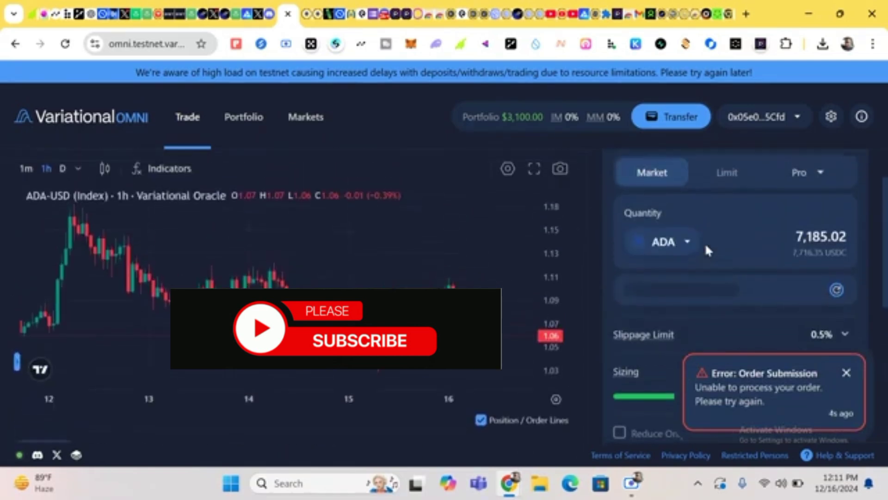
scroll(706, 250, down, 1)
Step: Size the order at about 20% (2,872.34 ADA) and submit the ADA market buy
click(672, 342)
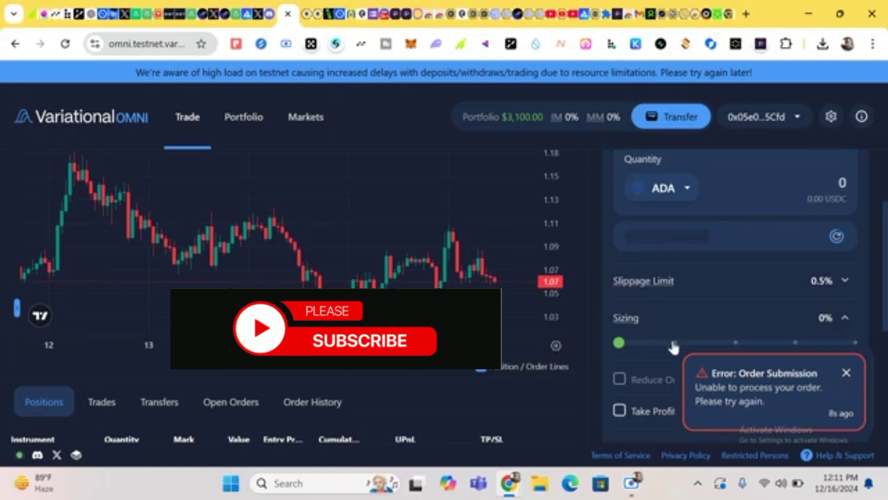
click(676, 342)
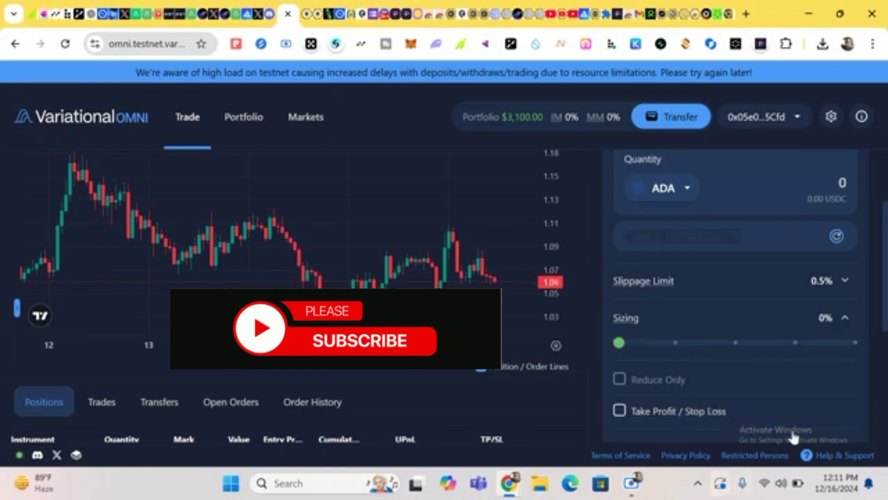
click(676, 342)
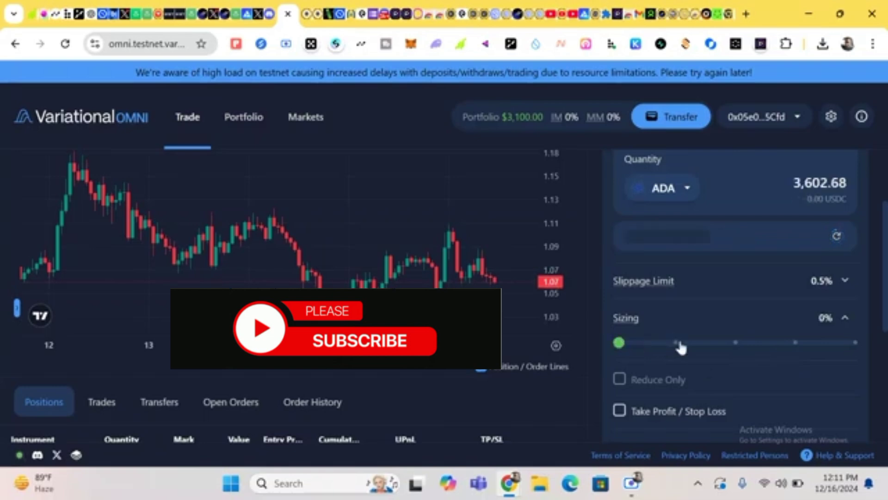
click(667, 342)
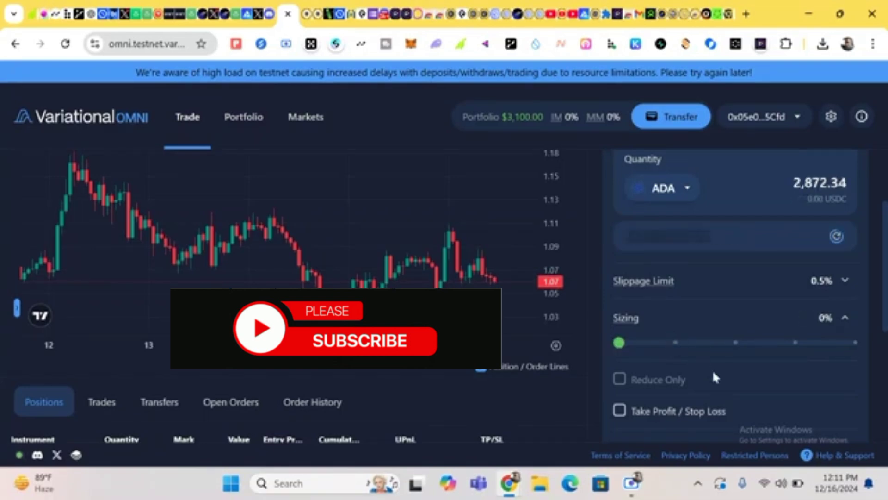
scroll(726, 413, down, 3)
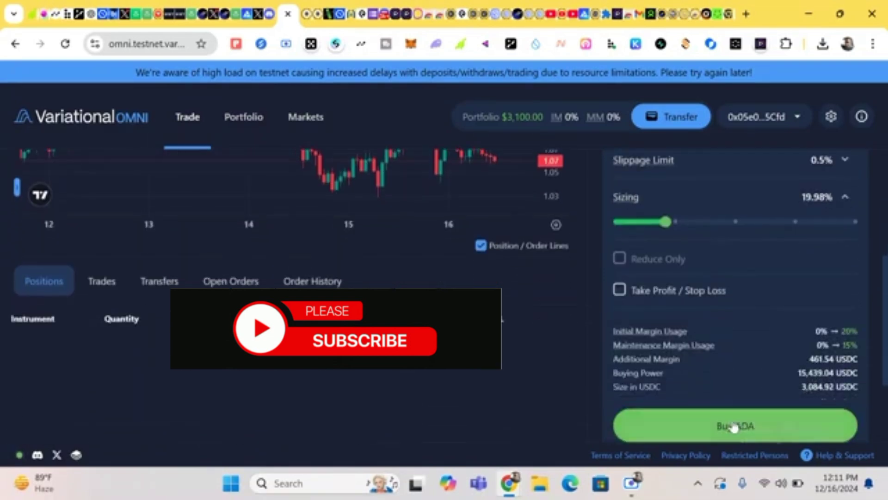
click(732, 418)
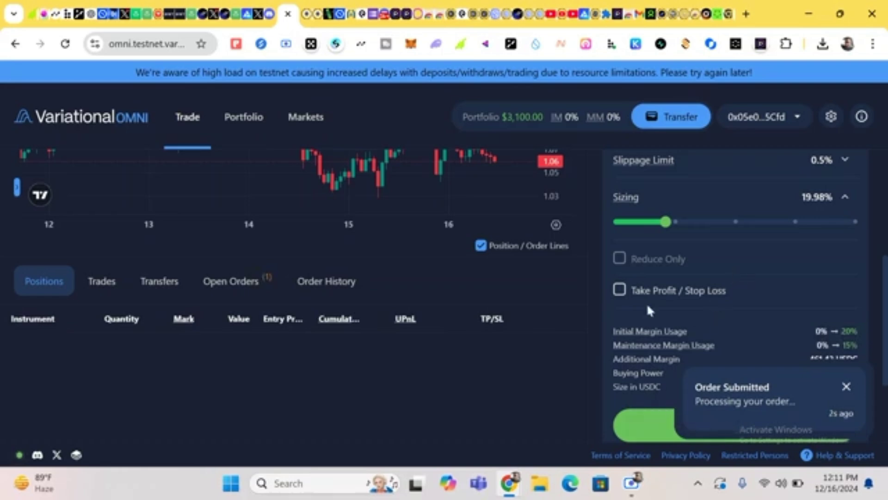
scroll(660, 229, up, 5)
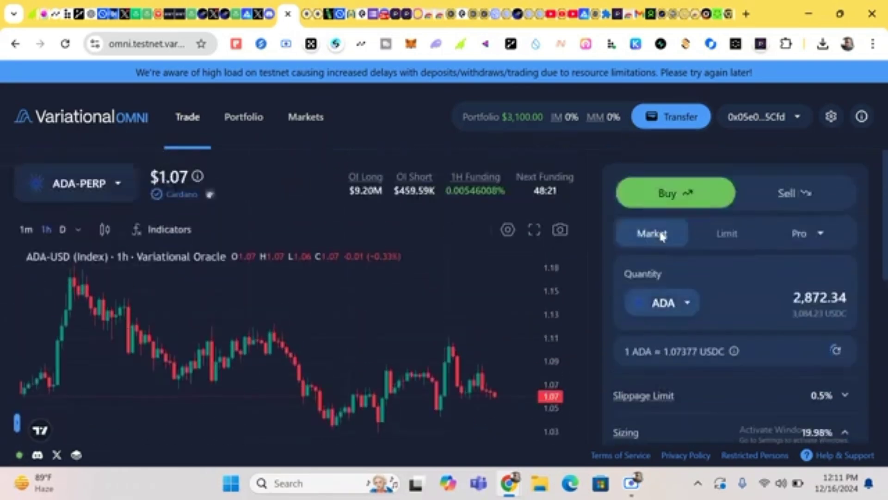
Step: Switch the ADA order to Sell and edit the quantity down to 272.3
click(750, 205)
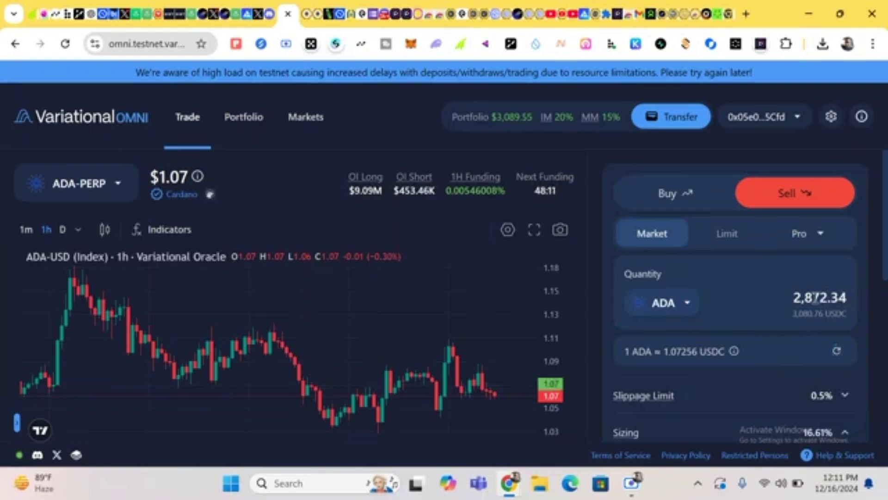
key(BackSpace)
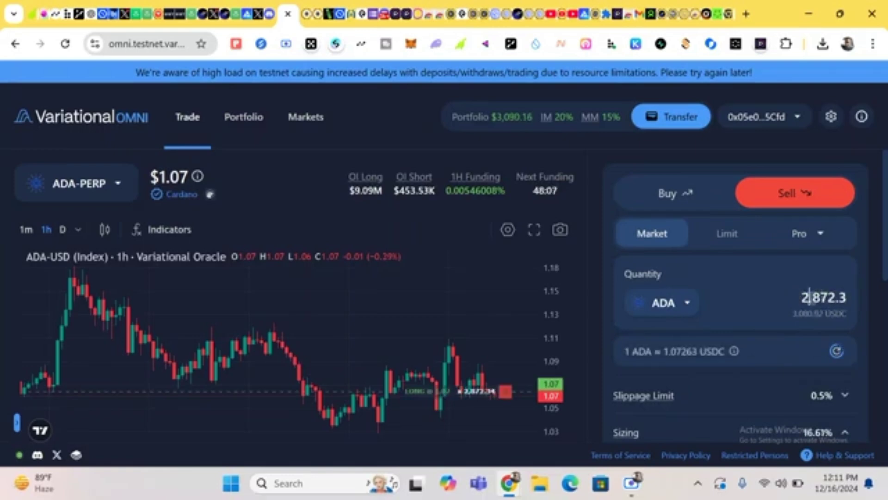
click(811, 297)
key(BackSpace)
key(BackSpace)
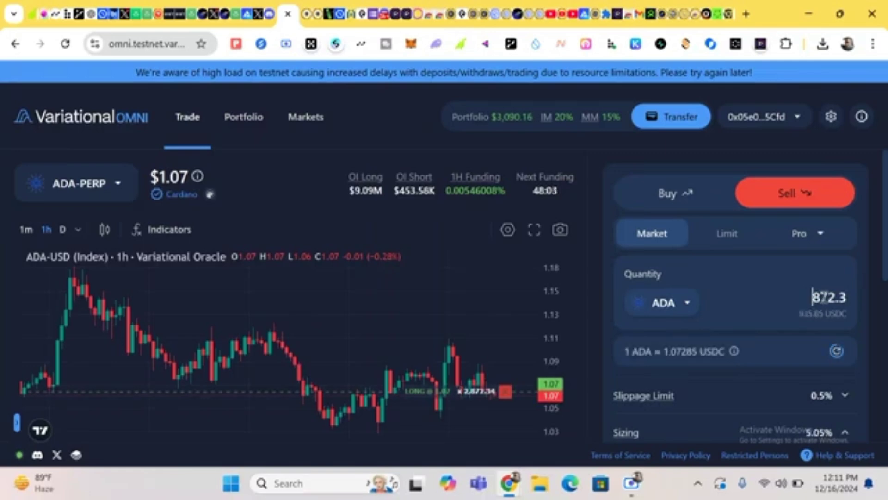
key(Delete)
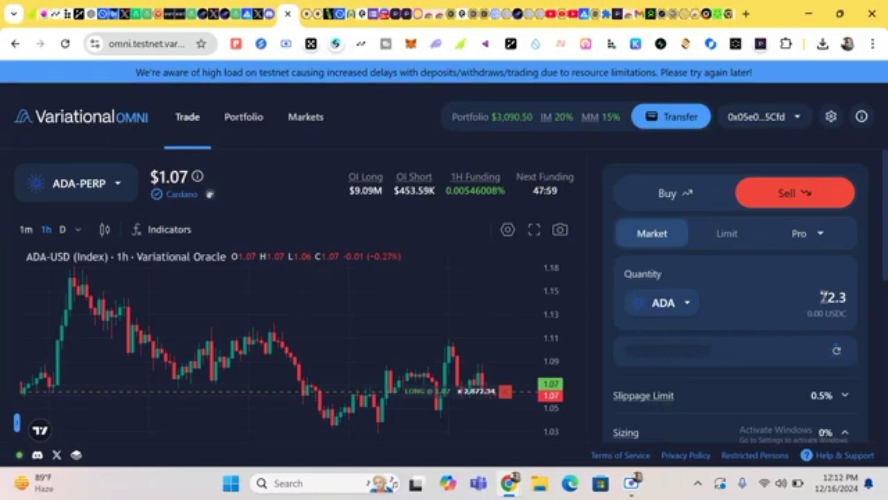
text(22)
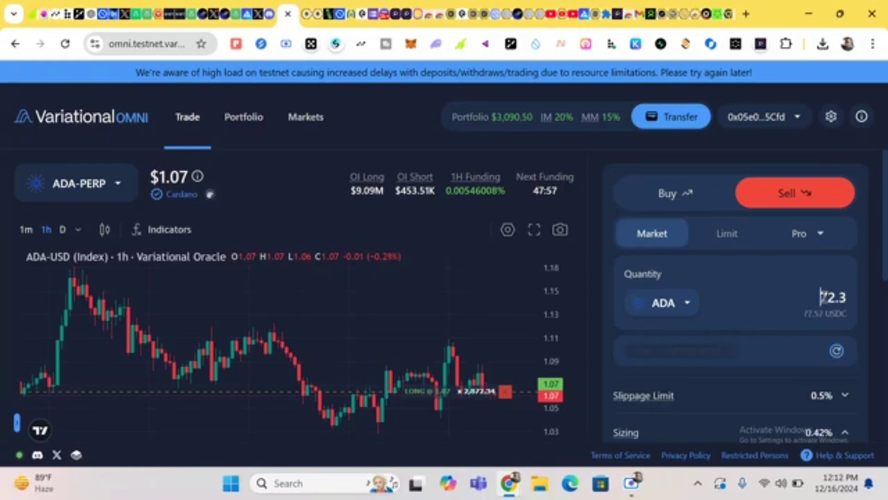
key(BackSpace)
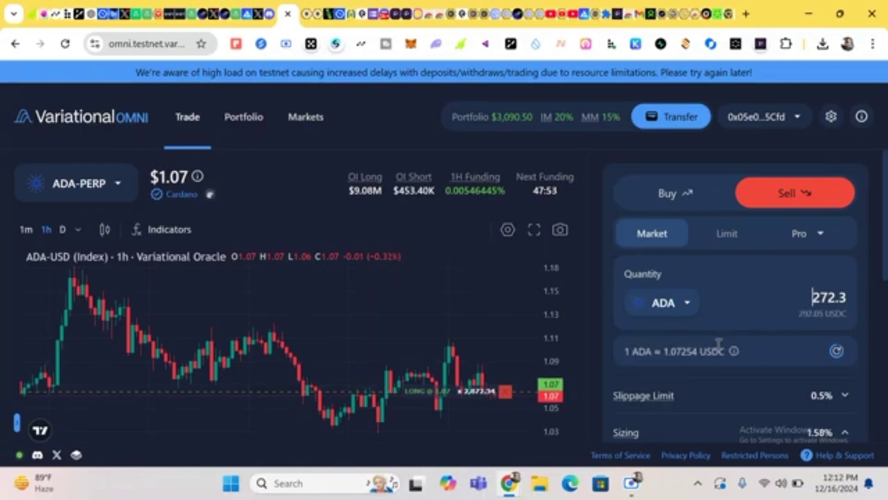
Step: Set the order size to 25% on the Sizing slider and refresh the ADA quote
scroll(716, 342, down, 3)
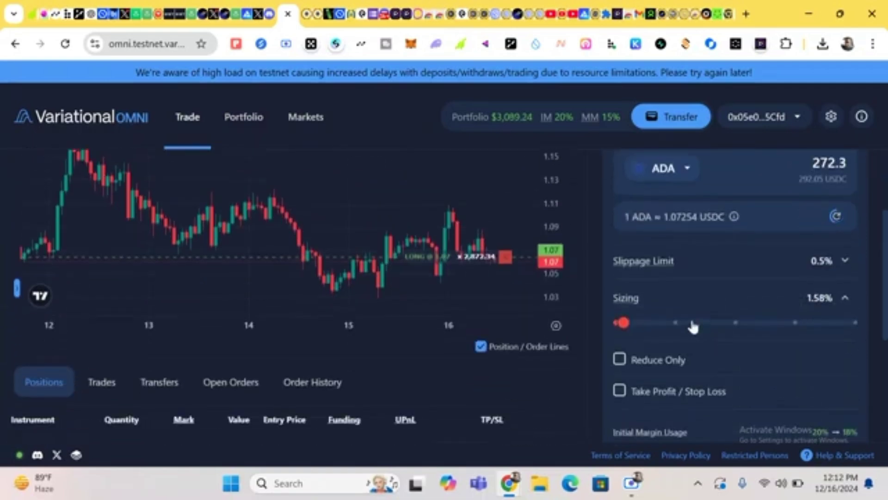
click(673, 324)
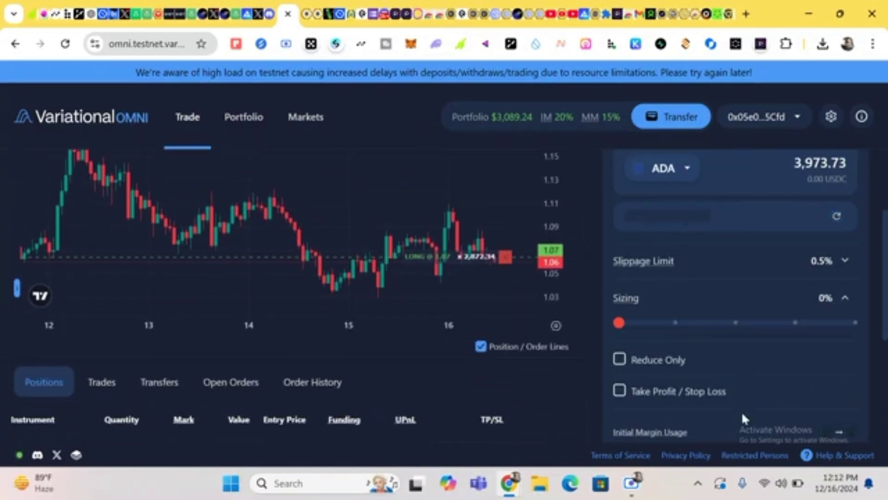
click(682, 324)
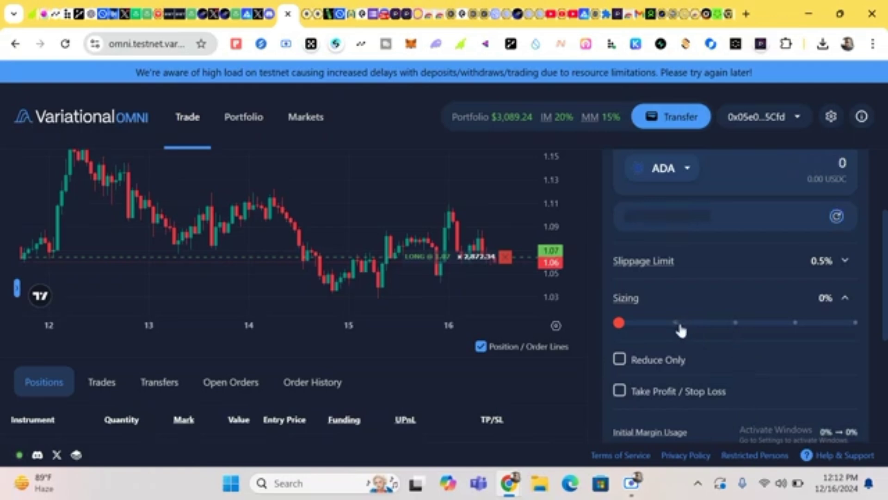
click(677, 323)
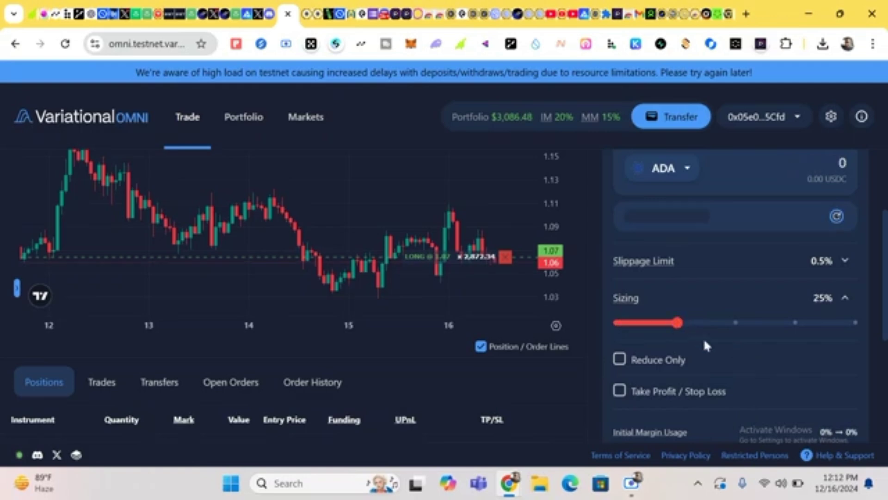
scroll(718, 354, down, 3)
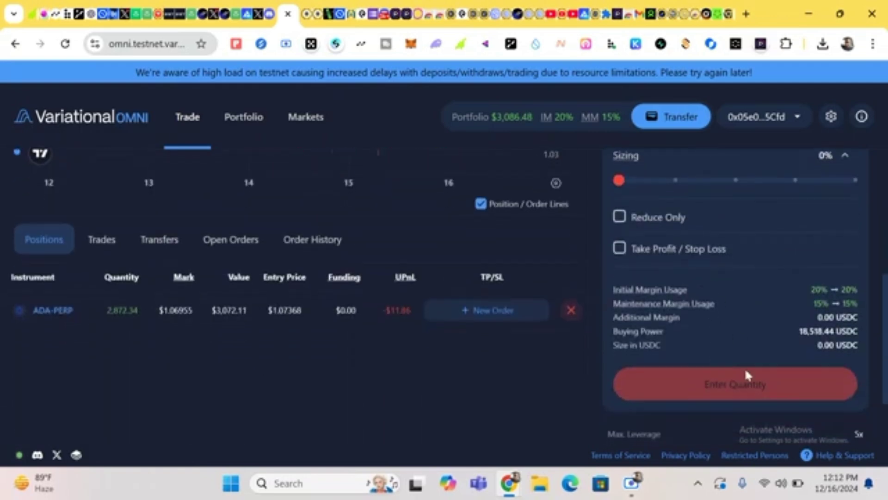
Step: Enter 200 ADA as the sell quantity and try a preset size
scroll(671, 238, up, 5)
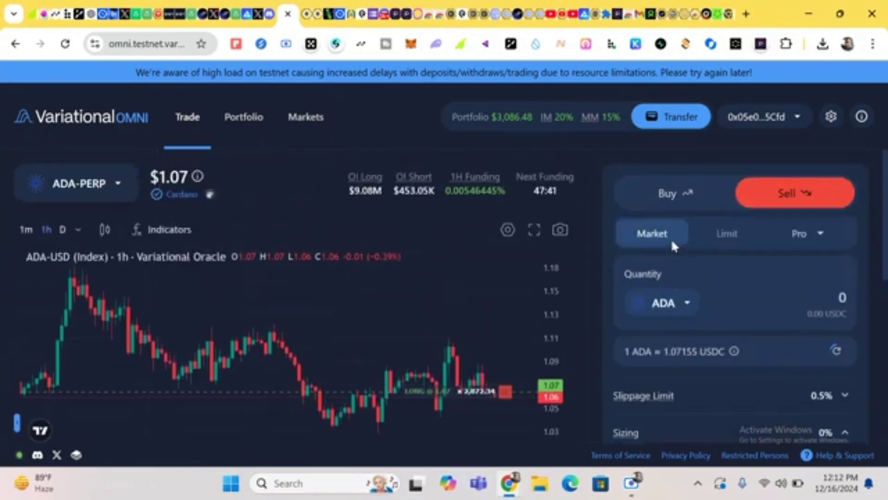
click(847, 296)
text(200)
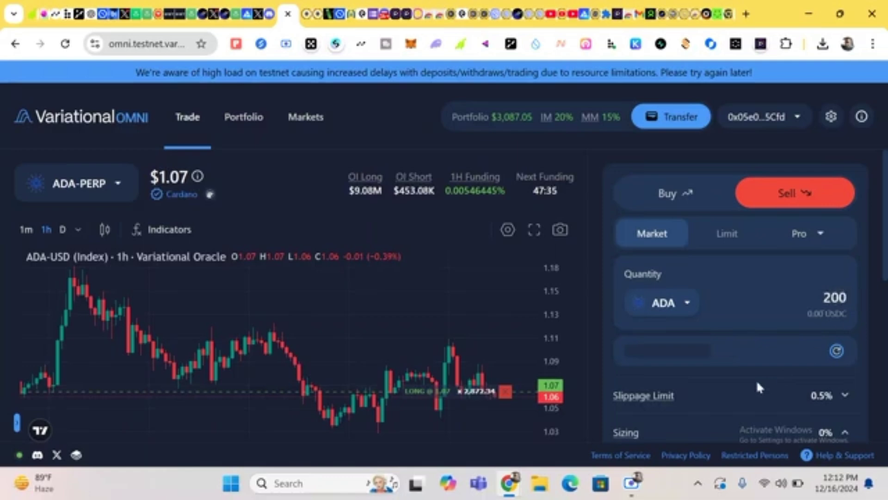
scroll(757, 380, down, 3)
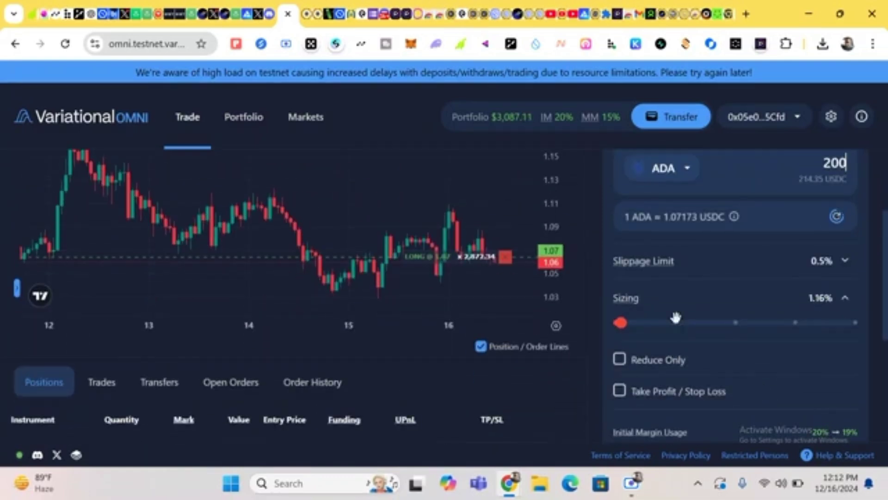
click(674, 320)
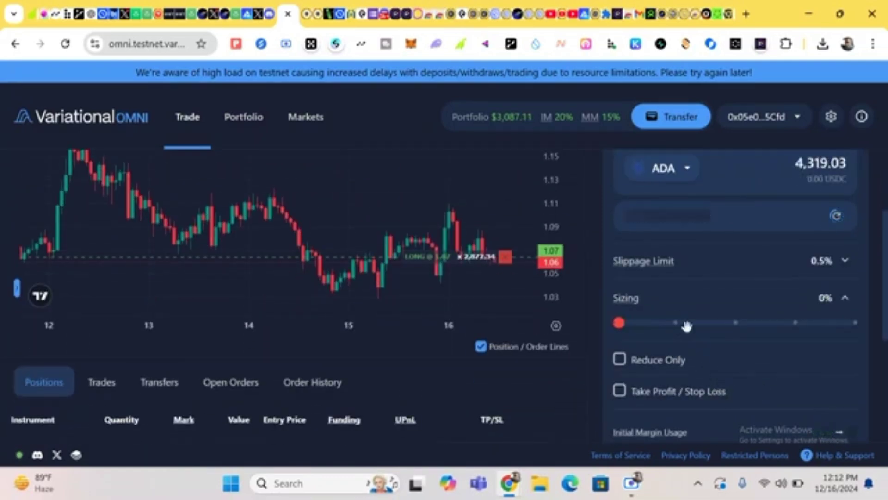
scroll(729, 384, down, 5)
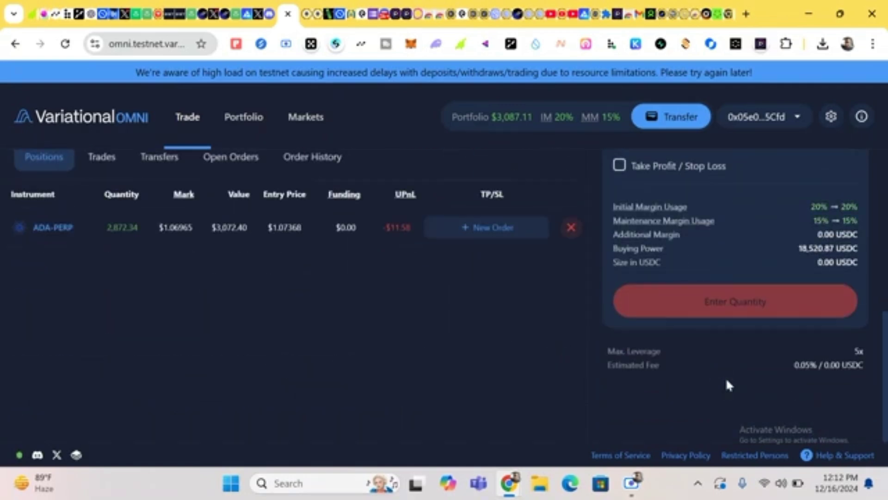
scroll(729, 384, up, 7)
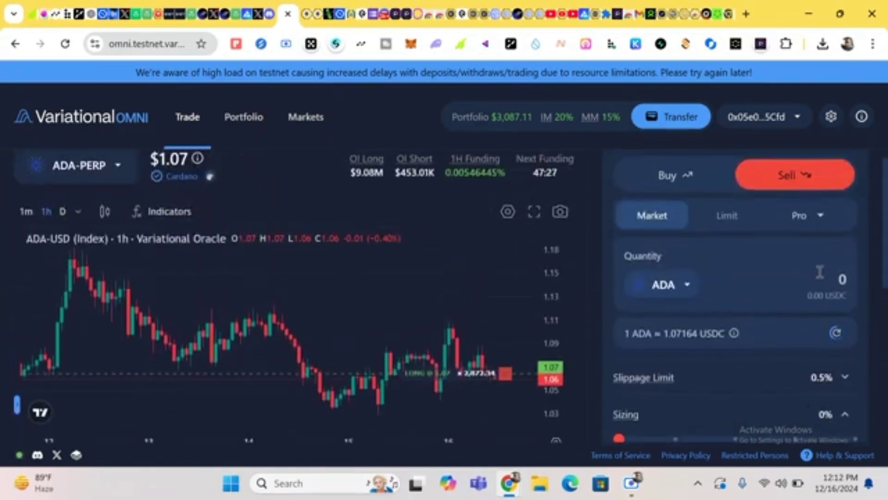
Step: Re-enter 200 ADA and submit the market sell order
click(833, 274)
text(2)
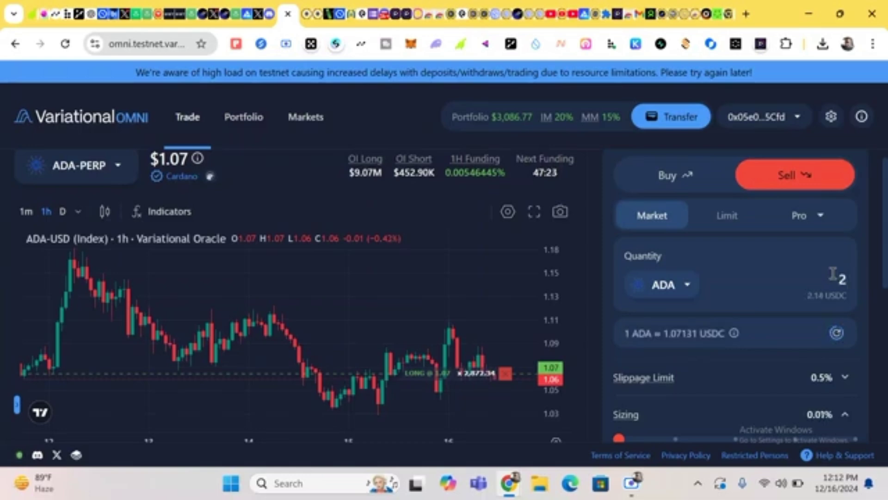
text(00)
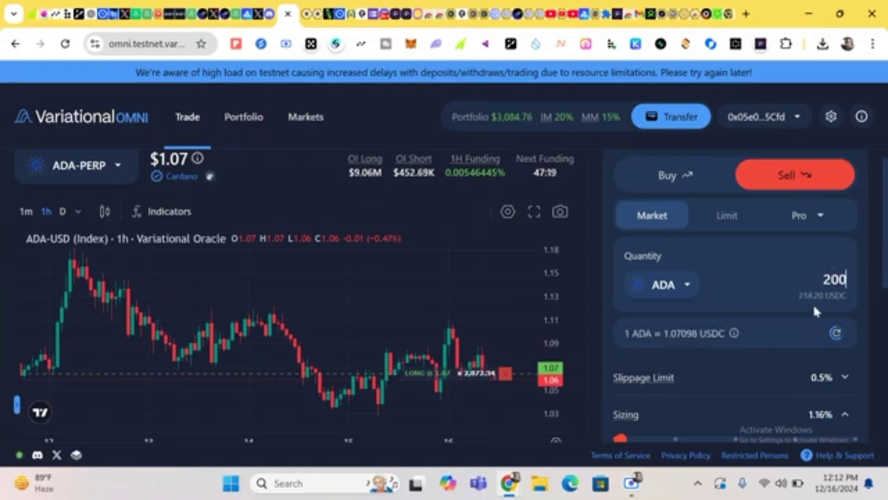
scroll(814, 306, down, 3)
scroll(813, 304, down, 3)
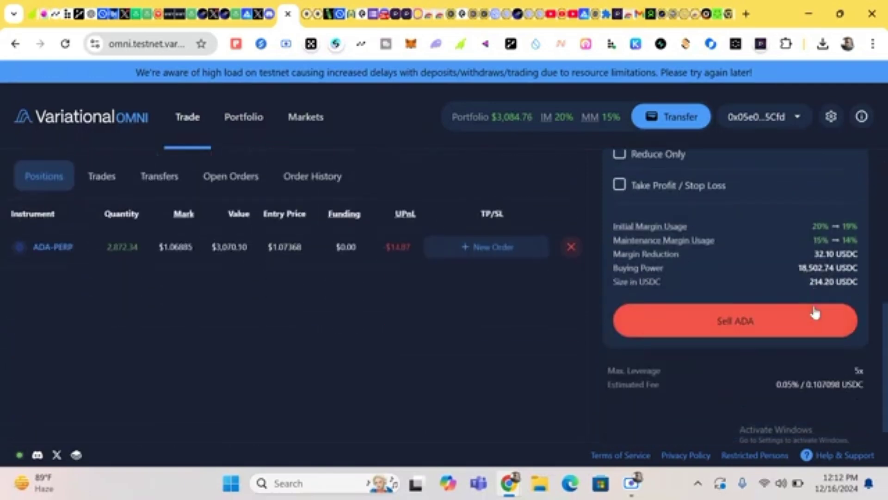
click(789, 323)
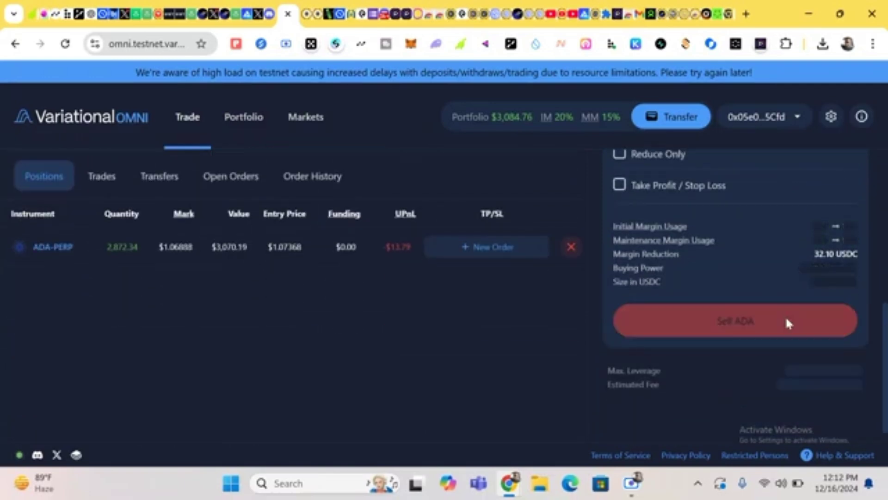
scroll(734, 287, up, 6)
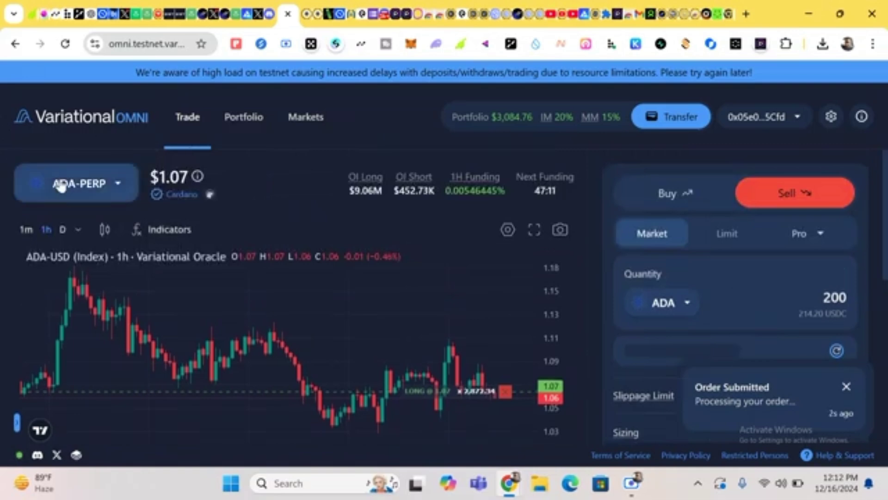
Step: Switch the trading market from ADA-PERP to ARB-PERP
click(62, 185)
scroll(375, 373, down, 6)
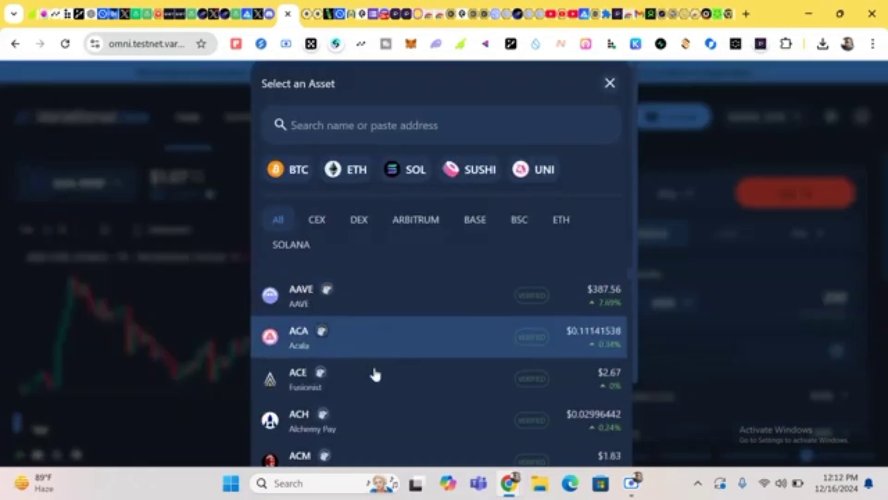
scroll(375, 373, down, 12)
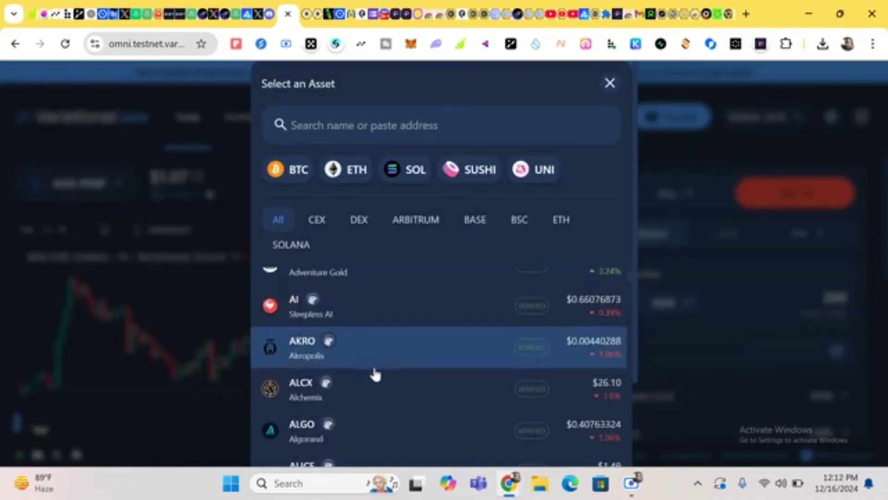
scroll(375, 374, down, 4)
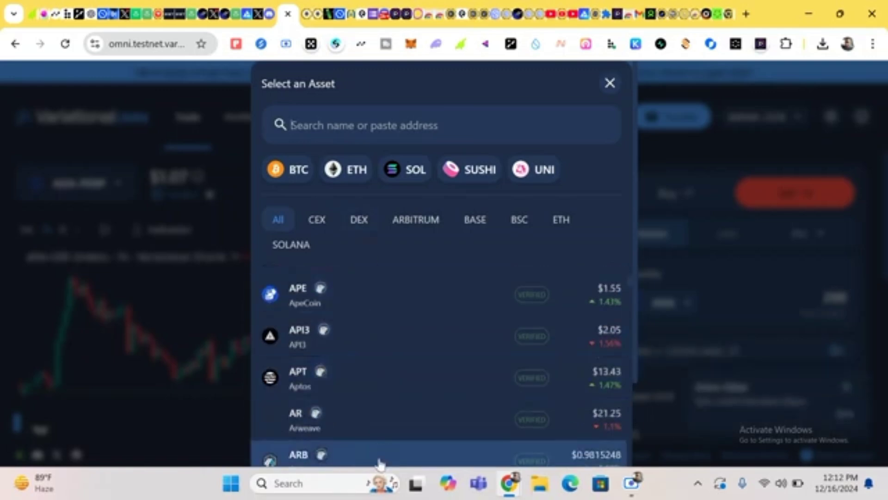
click(378, 462)
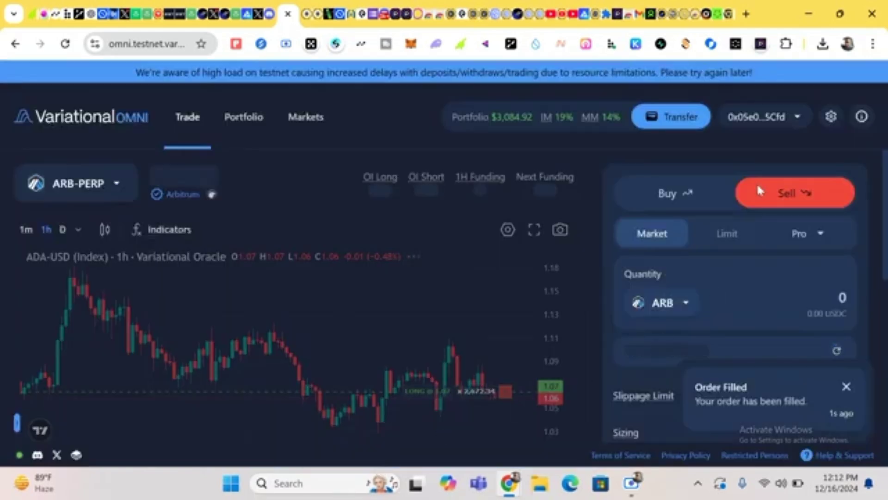
Step: Submit a 200 ARB market buy order
click(711, 190)
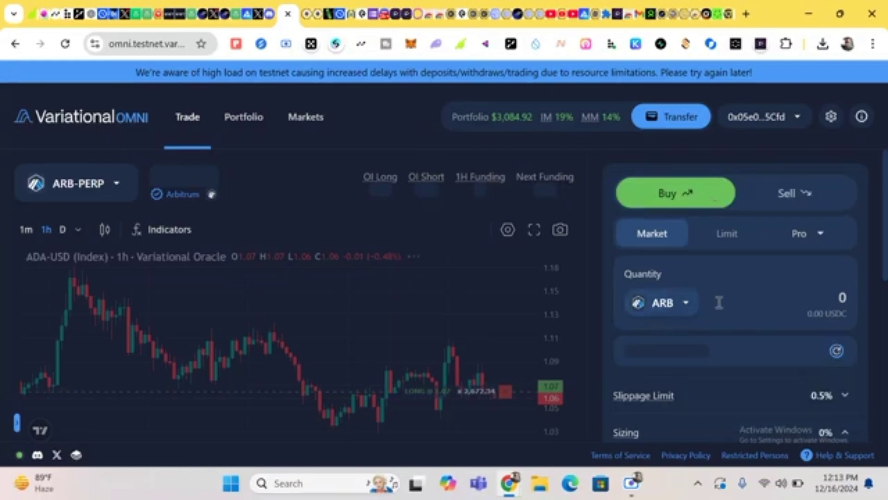
click(819, 305)
text(200)
scroll(774, 371, down, 8)
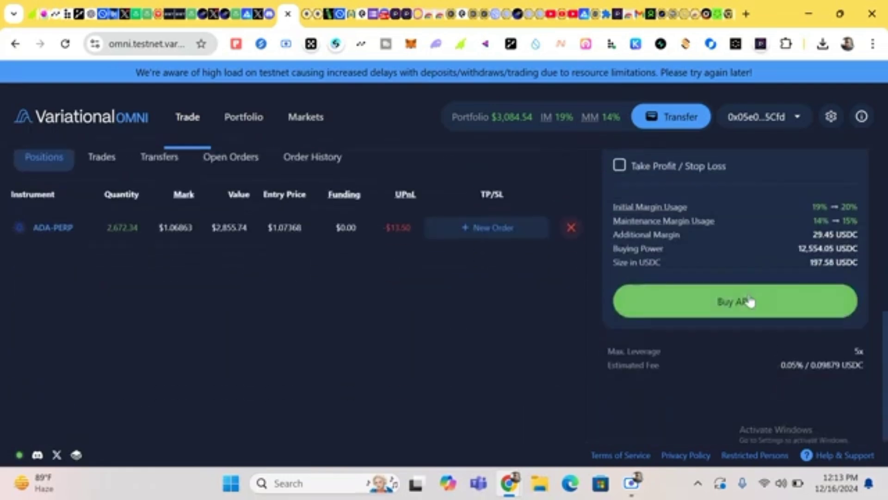
click(749, 297)
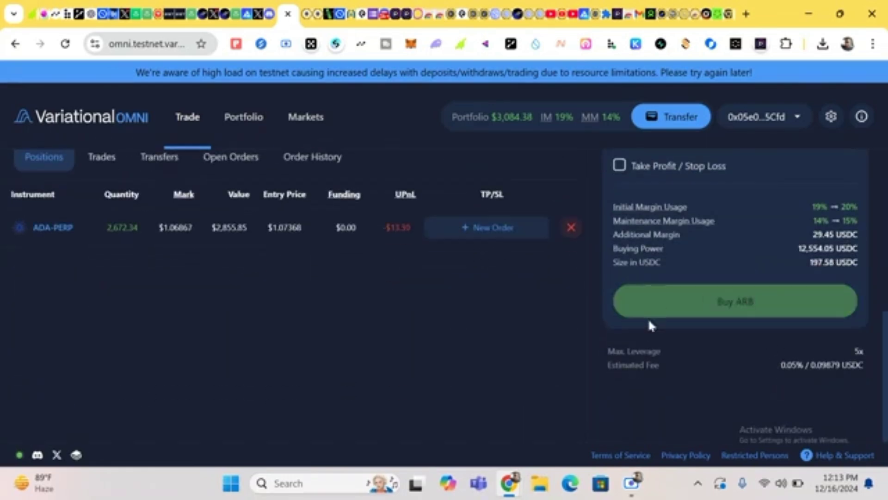
scroll(671, 267, up, 3)
scroll(671, 267, up, 5)
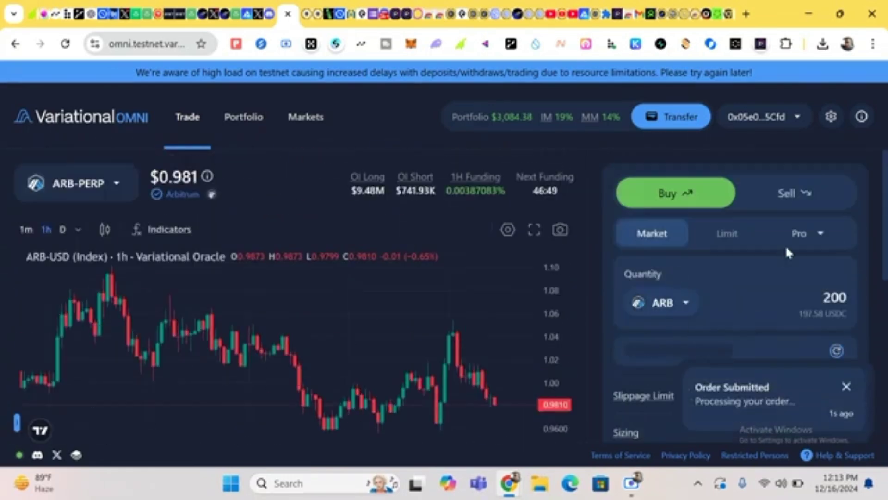
click(783, 196)
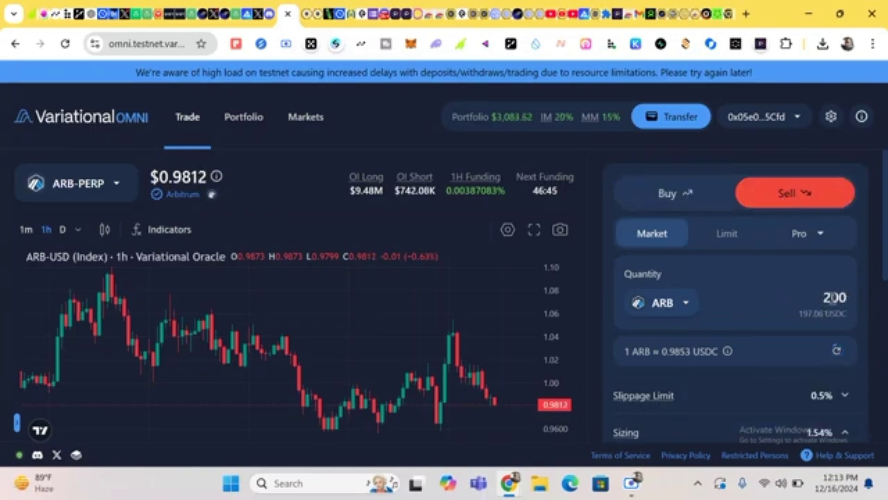
double_click(833, 297)
key(BackSpace)
text(1)
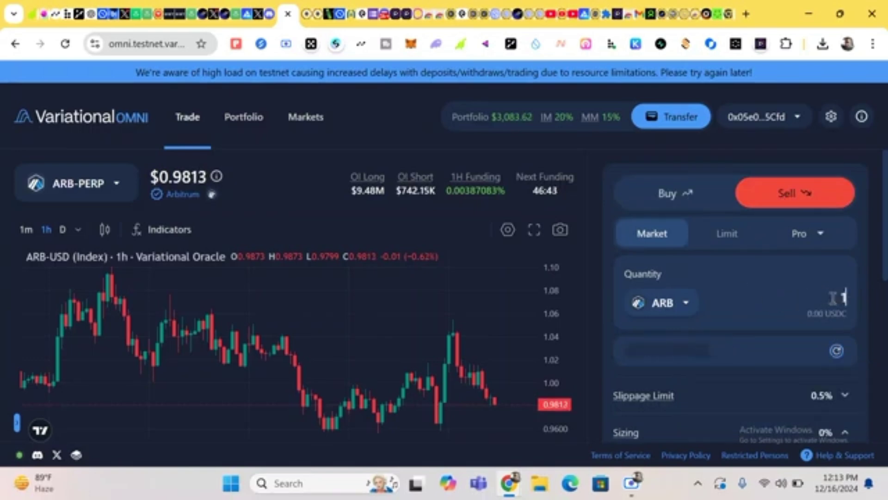
text(0)
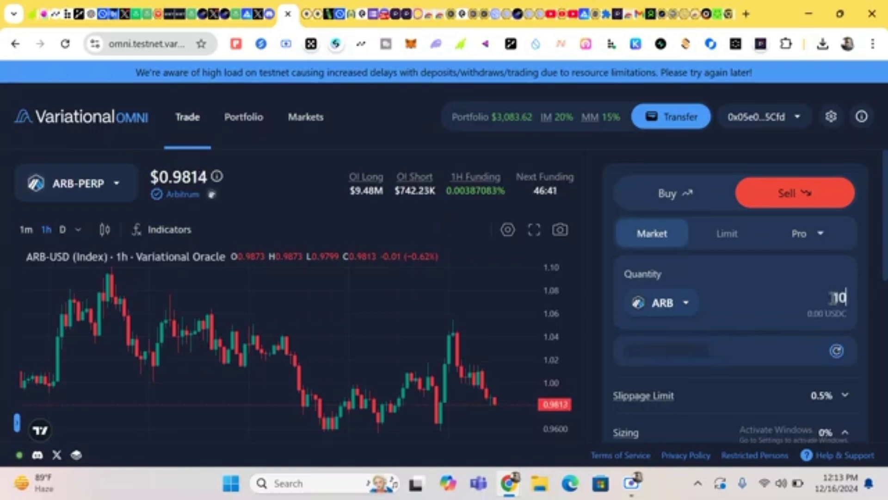
scroll(739, 387, down, 3)
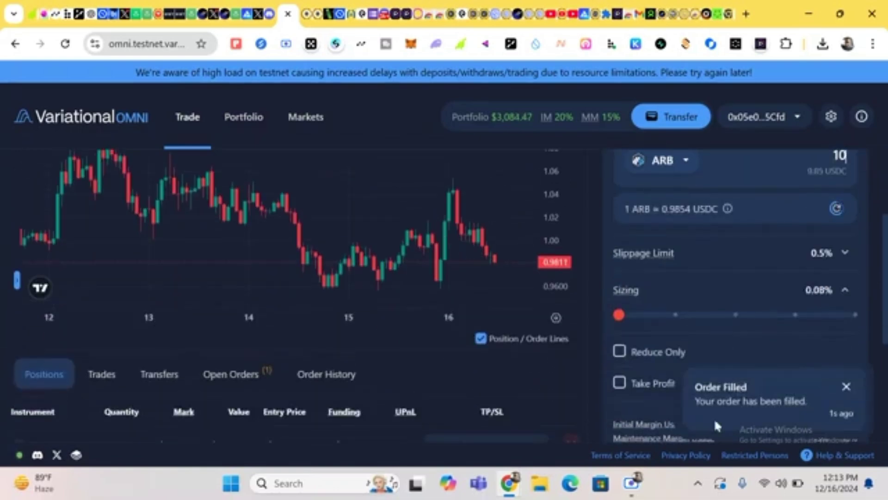
scroll(691, 277, down, 2)
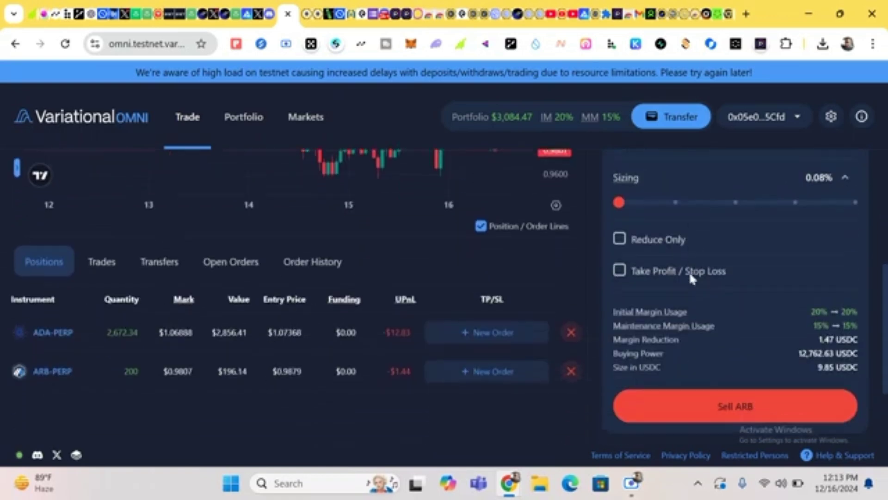
click(726, 405)
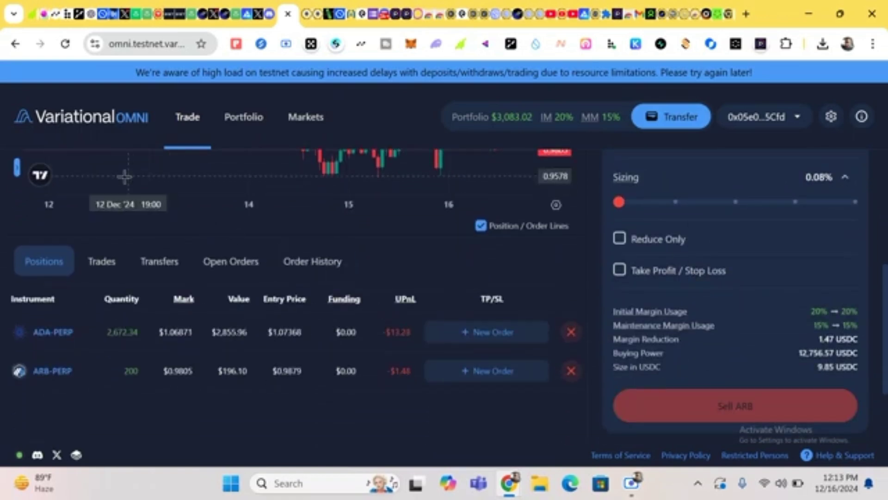
scroll(752, 276, up, 5)
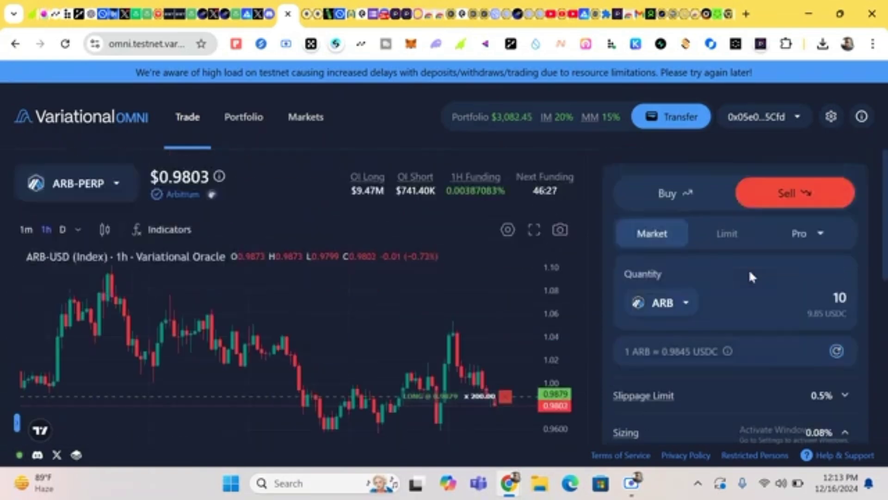
scroll(751, 276, down, 5)
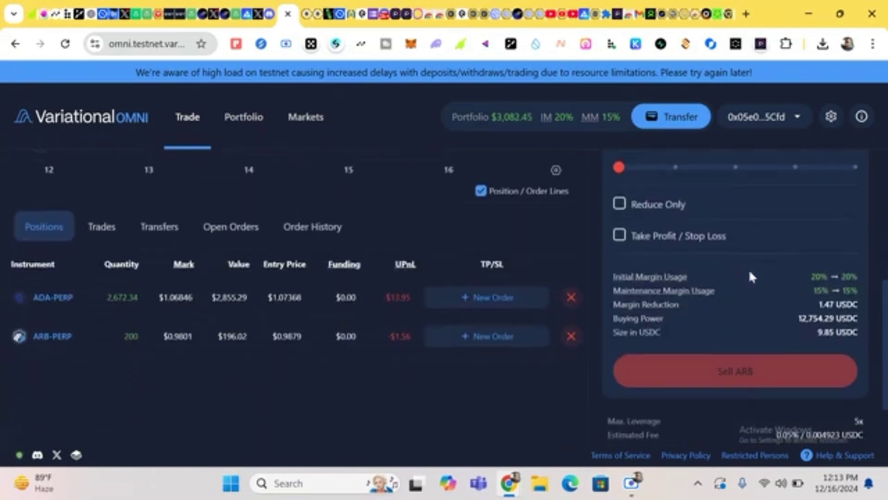
scroll(750, 276, up, 1)
scroll(750, 276, down, 1)
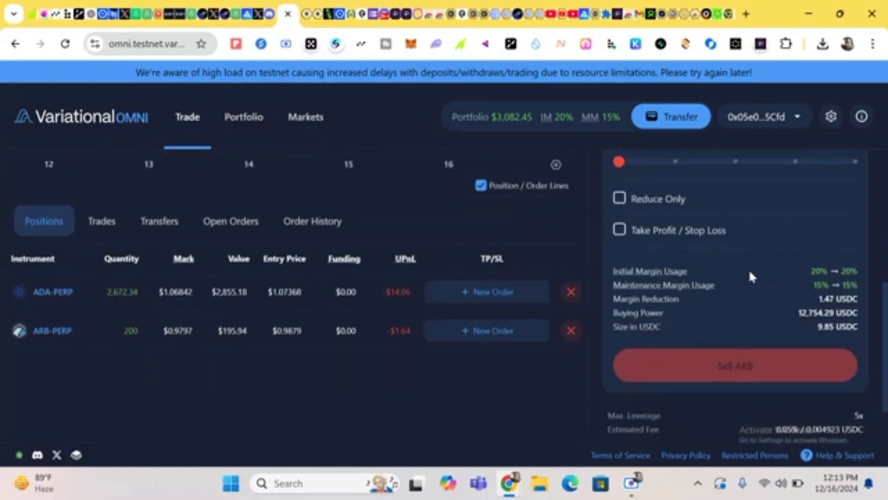
scroll(750, 276, down, 1)
scroll(751, 276, up, 4)
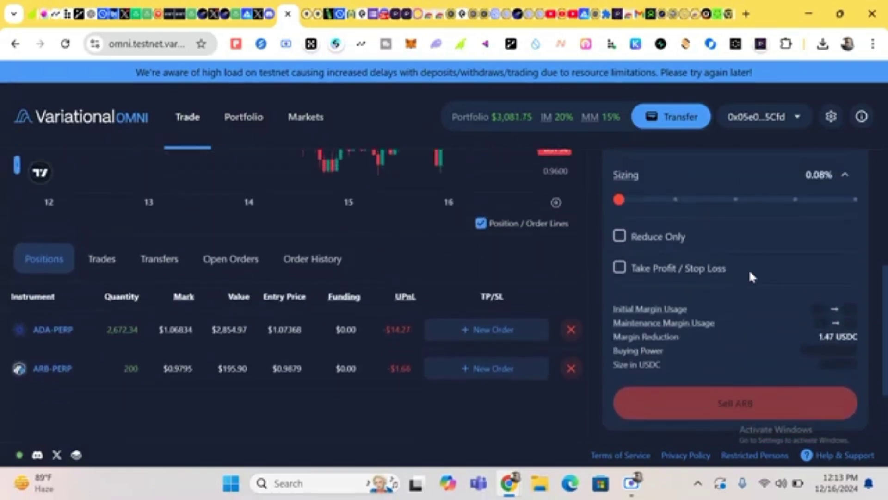
scroll(749, 276, up, 3)
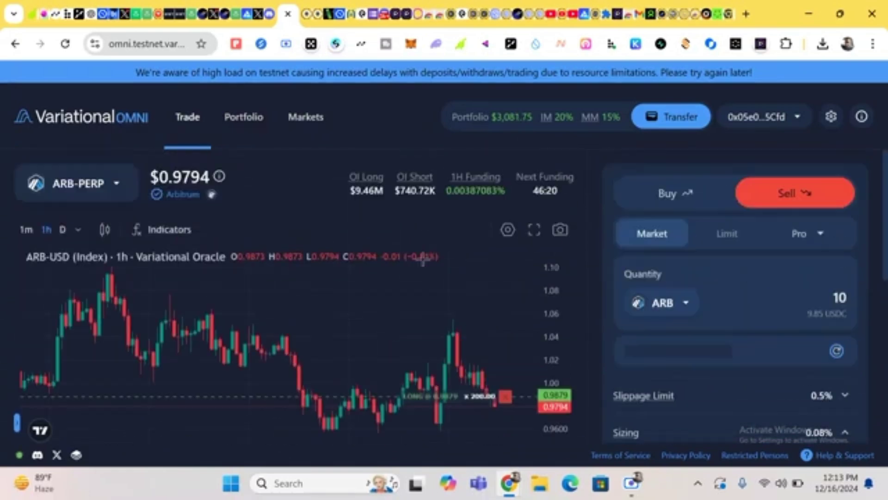
Step: Switch the market to BTC-PERP and set the order to Buy
click(83, 178)
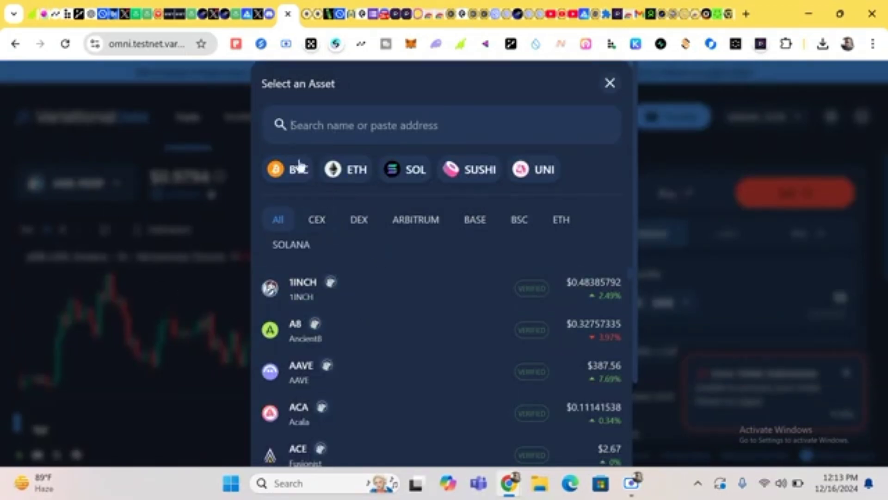
click(298, 170)
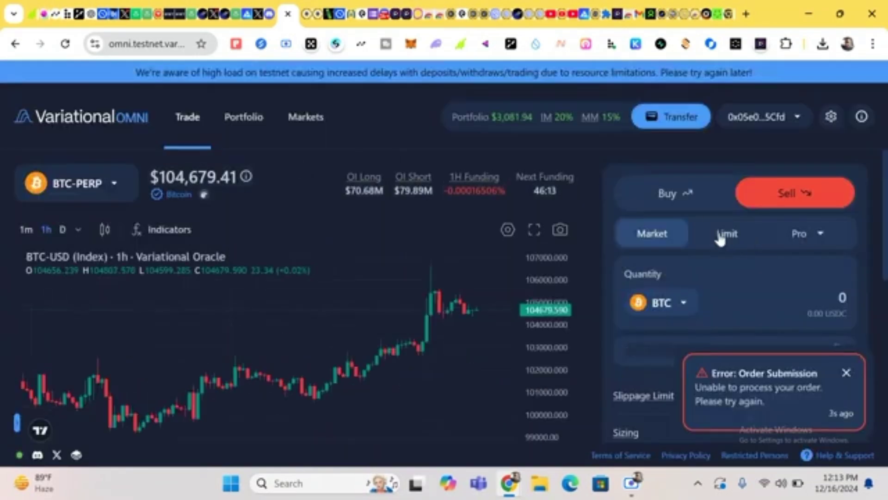
click(688, 199)
click(688, 199)
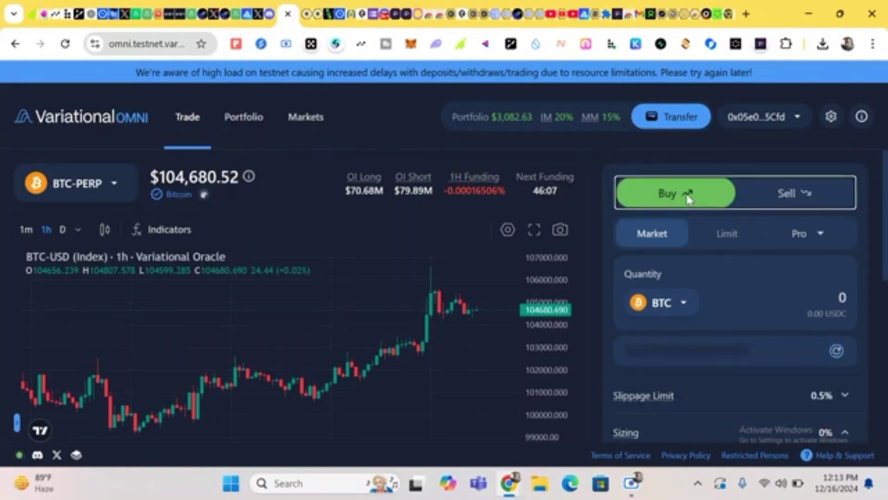
click(738, 321)
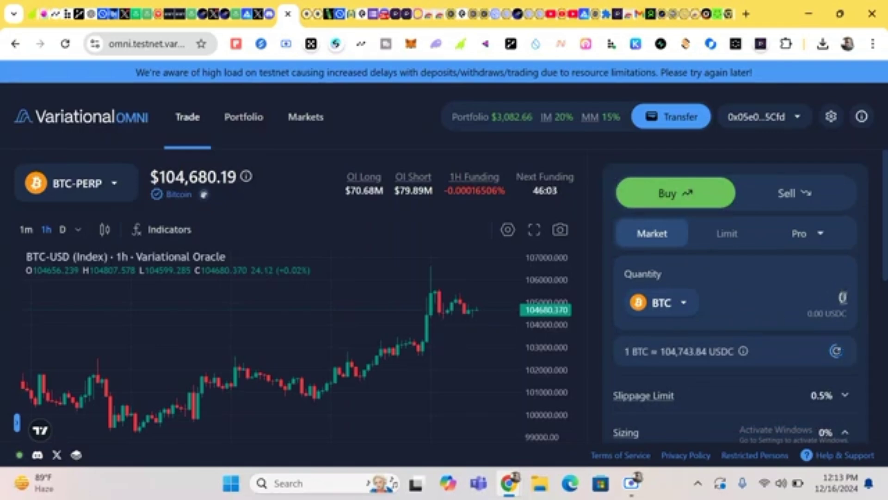
Step: Enter a 100 BTC quantity and check the margin, which exceeds buying power
click(841, 291)
text(1000)
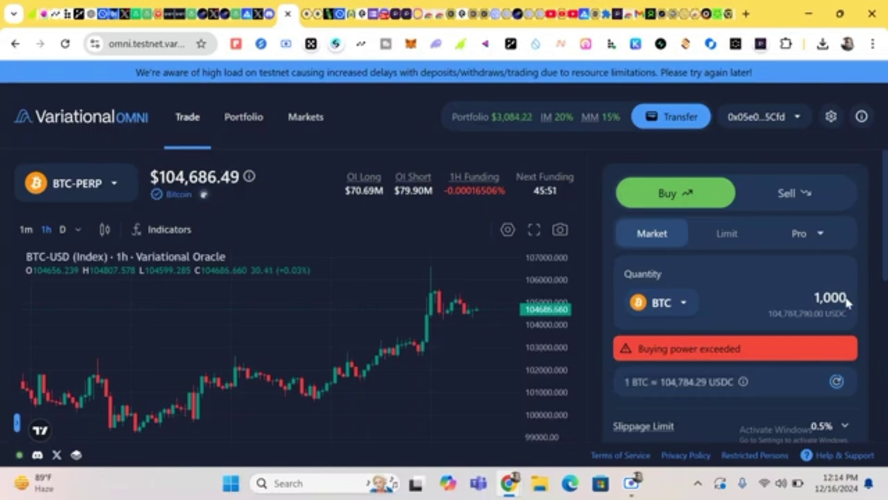
key(BackSpace)
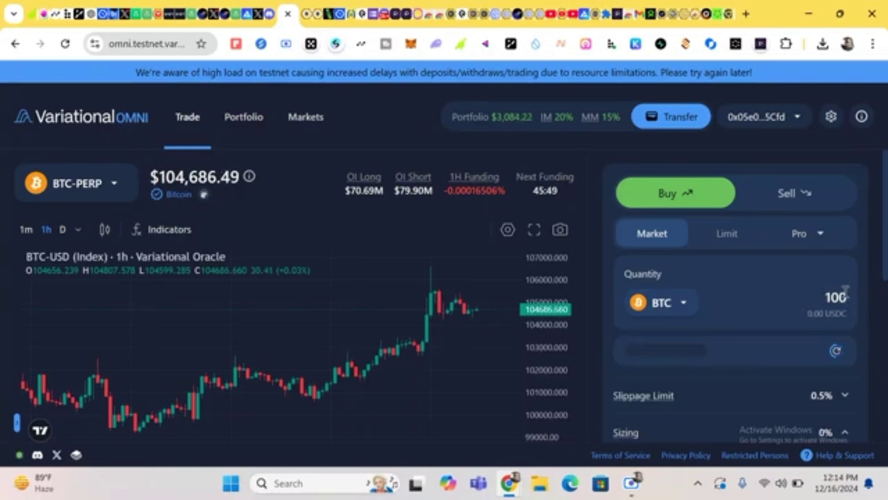
scroll(780, 440, down, 5)
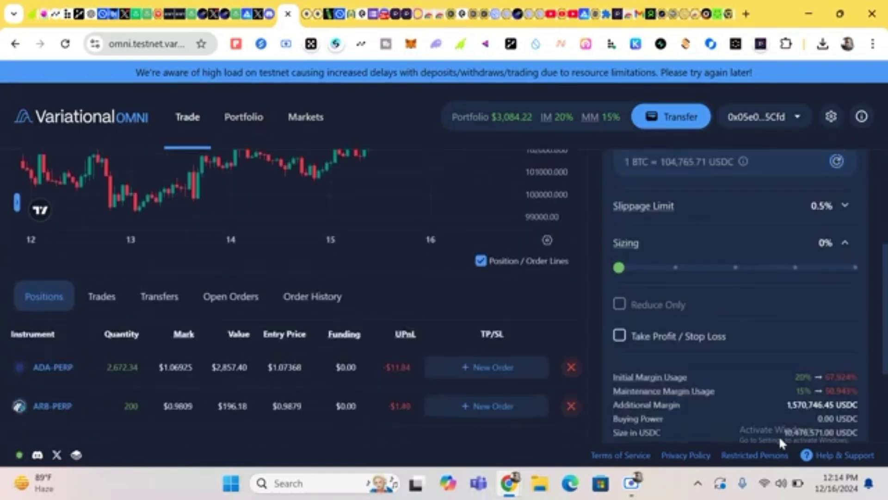
scroll(779, 440, down, 2)
scroll(780, 441, up, 5)
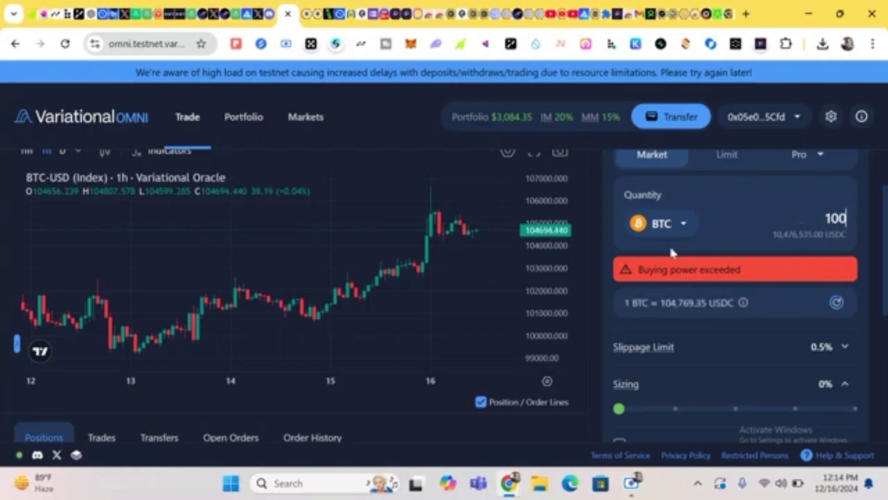
Step: Choose ACM as the order asset
click(678, 217)
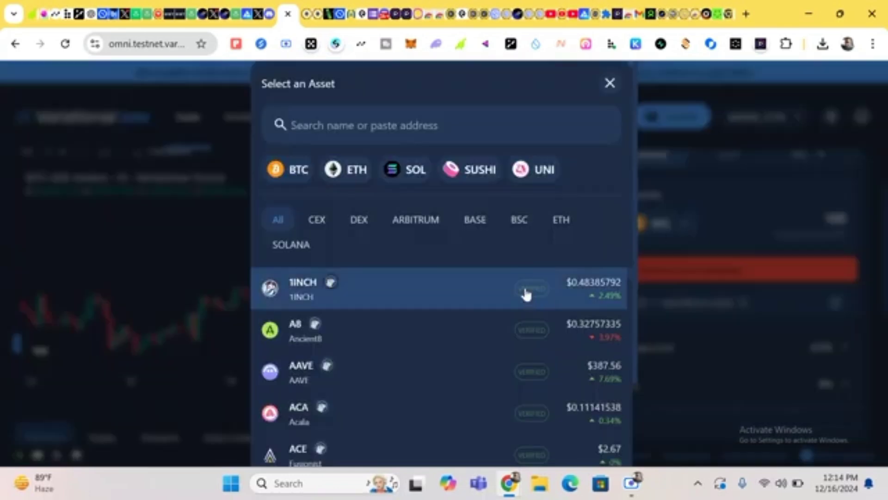
scroll(444, 323, down, 2)
scroll(443, 323, down, 3)
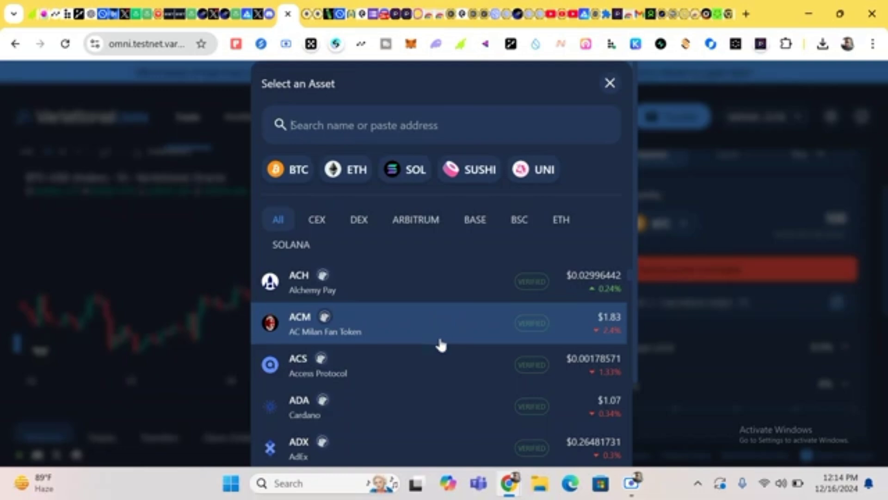
click(442, 320)
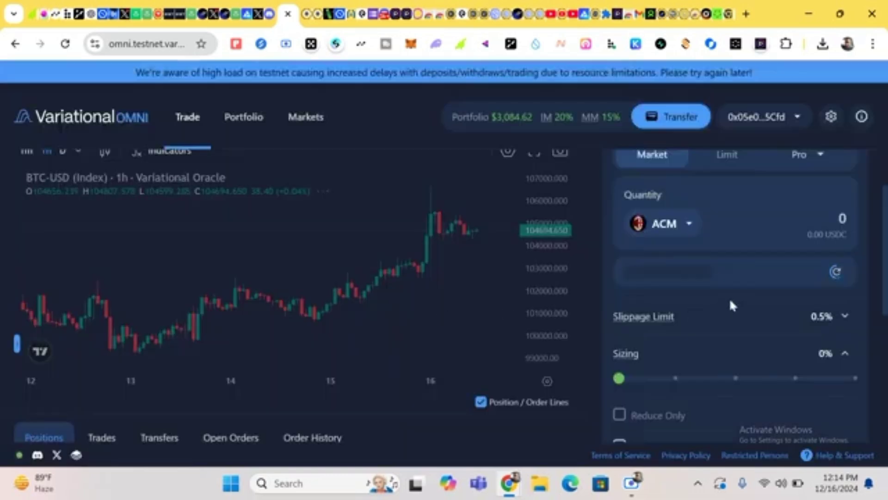
Step: Submit a 500 ACM buy and dismiss the risk check failure
click(831, 207)
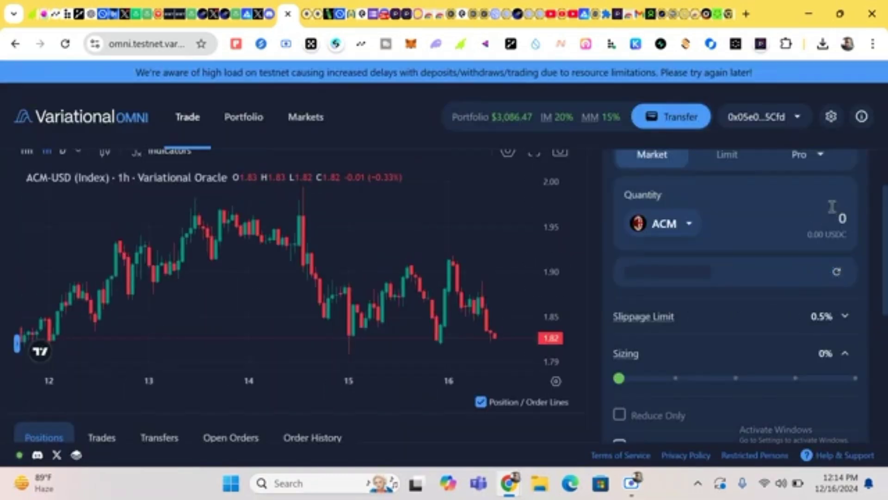
text(1)
key(BackSpace)
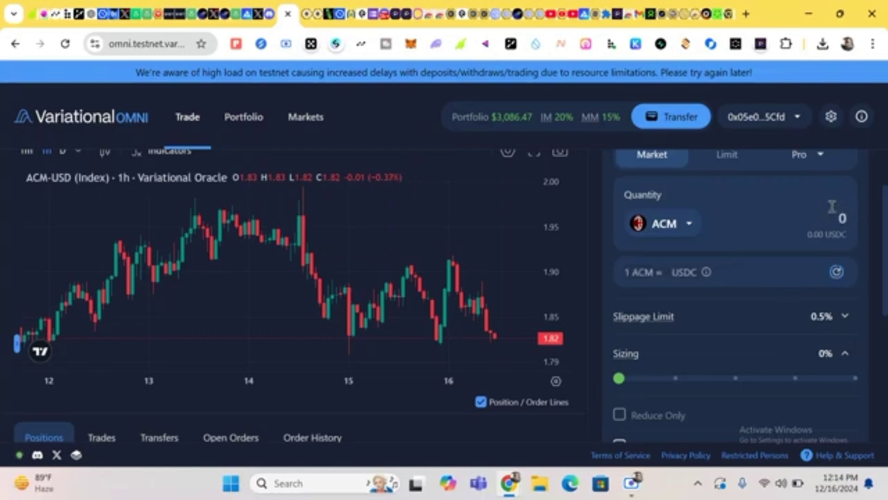
text(500)
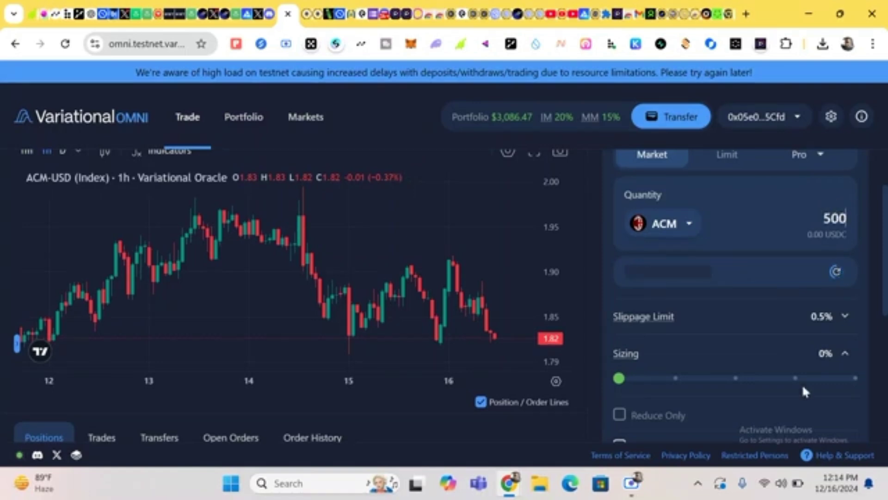
scroll(802, 386, down, 5)
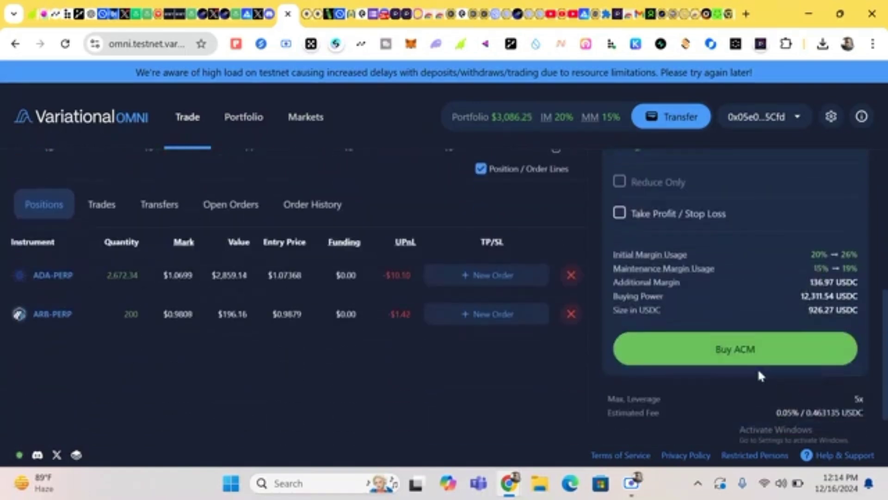
click(734, 359)
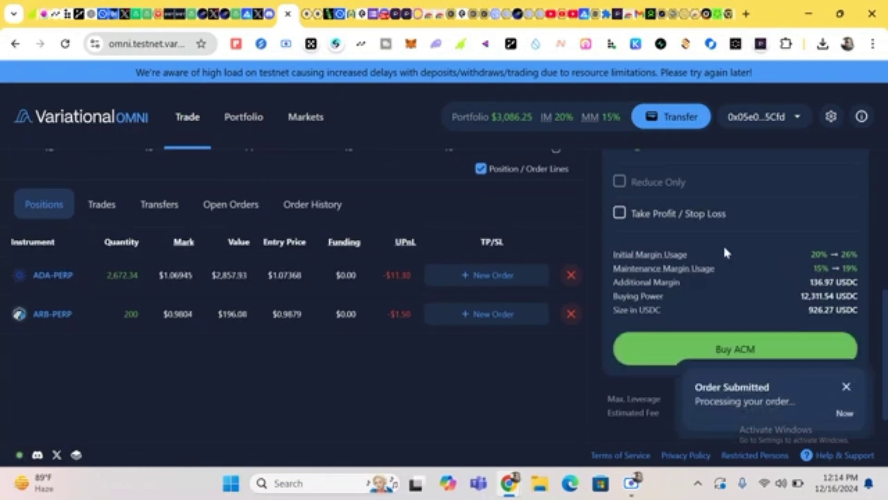
scroll(724, 244, up, 4)
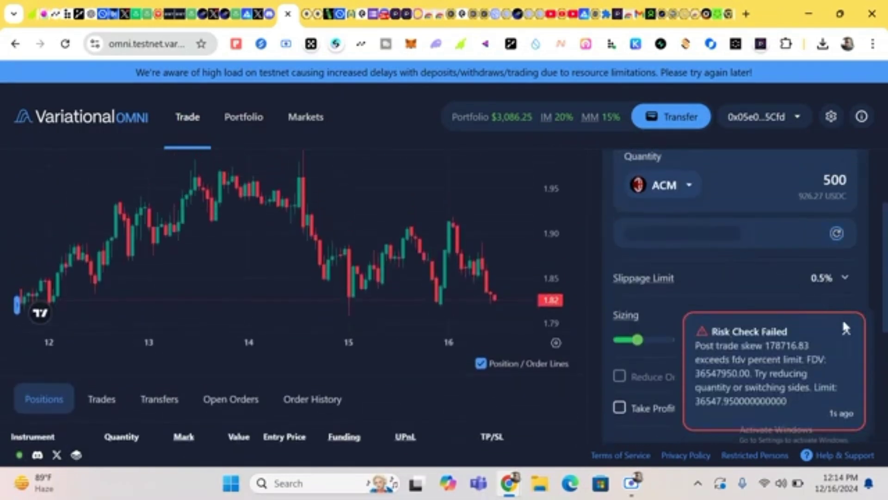
click(846, 332)
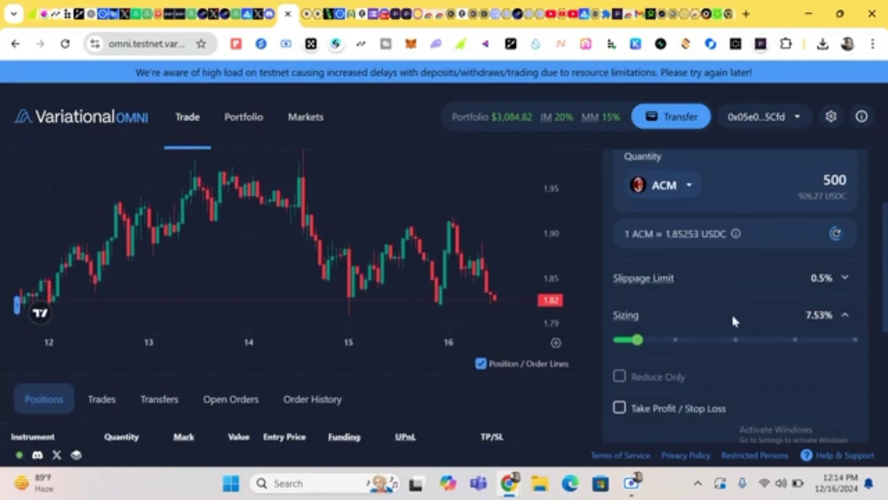
Step: Retry with a 100 ACM buy and dismiss the notices and risk check failure
double_click(835, 185)
key(BackSpace)
text(1)
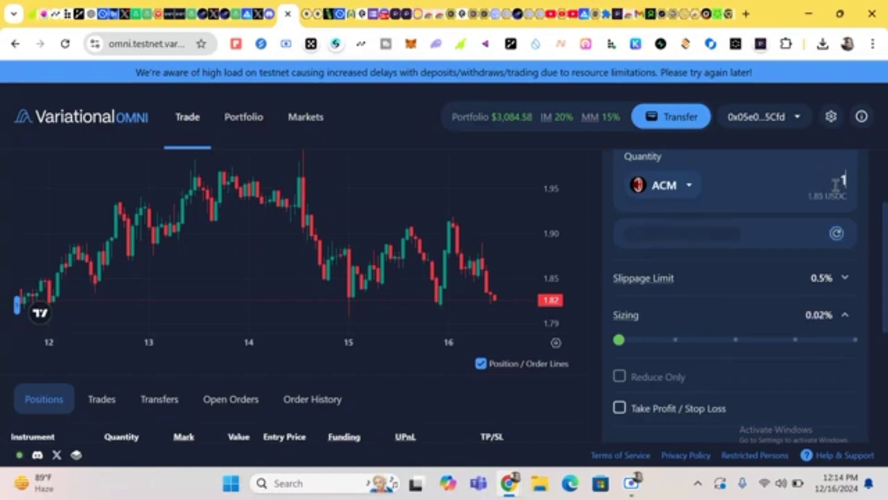
text(00)
scroll(784, 271, down, 5)
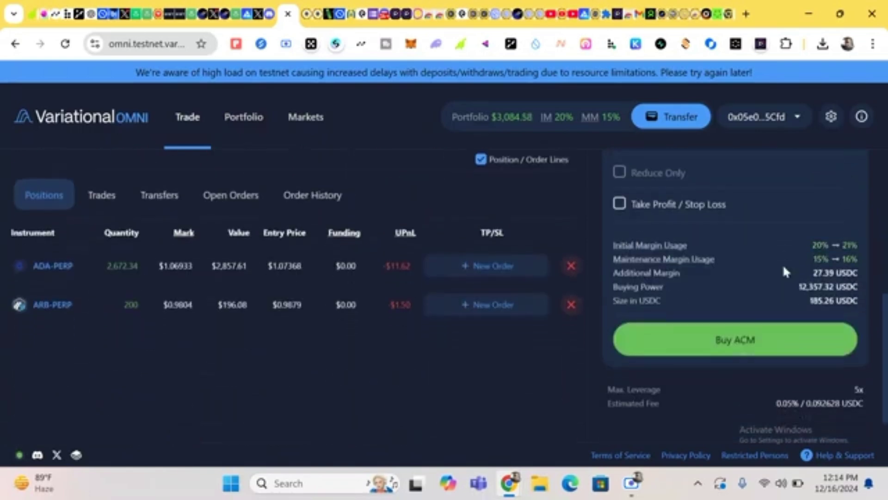
click(781, 295)
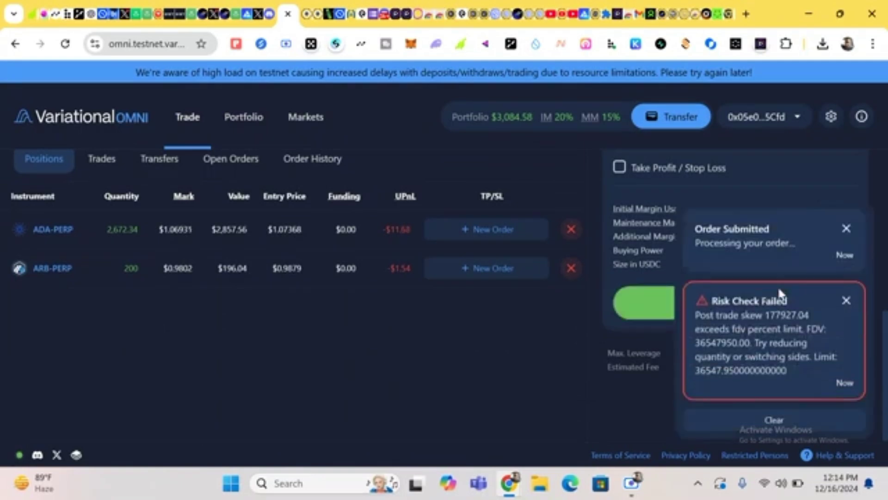
click(846, 228)
scroll(795, 209, up, 5)
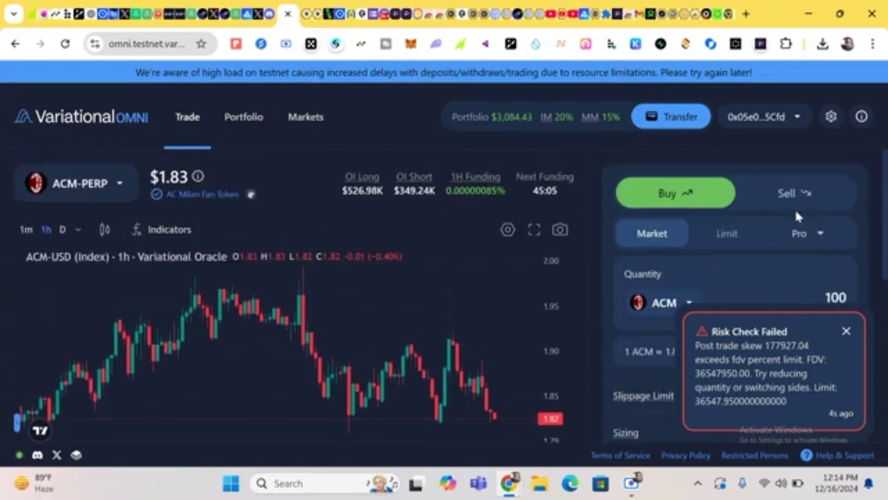
click(846, 334)
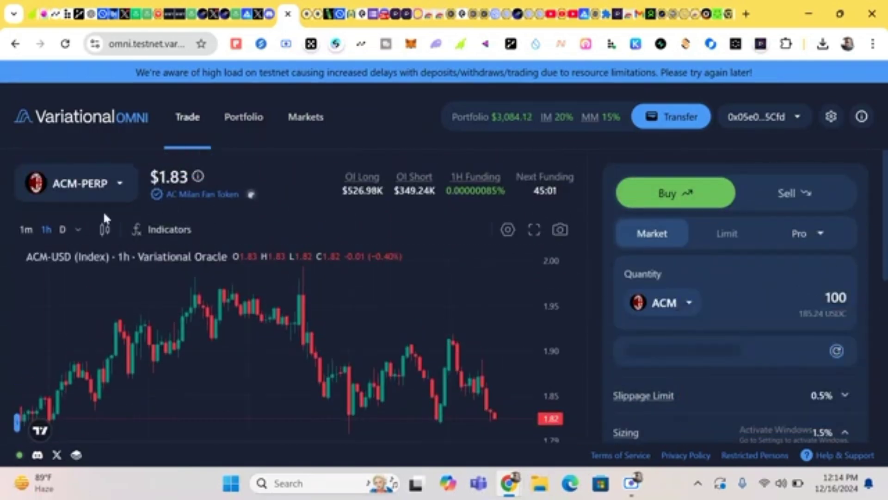
Step: Browse the Select an Asset list, then close it without choosing a market
click(120, 187)
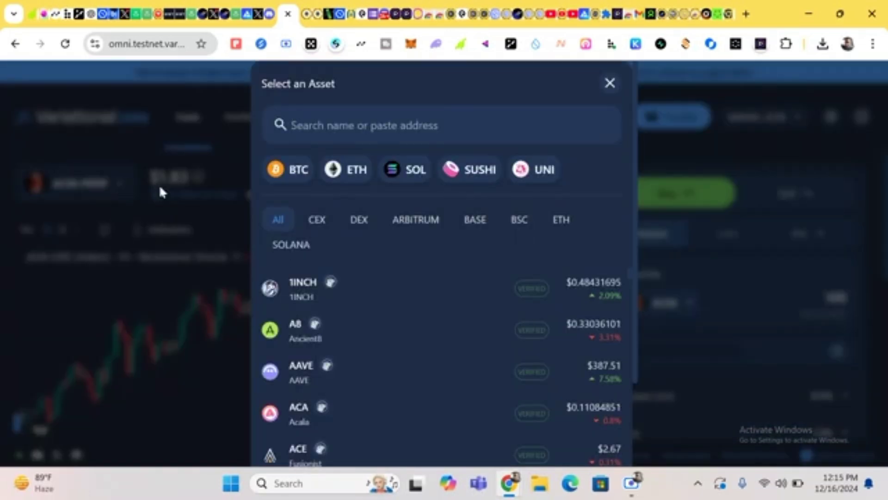
scroll(348, 359, down, 6)
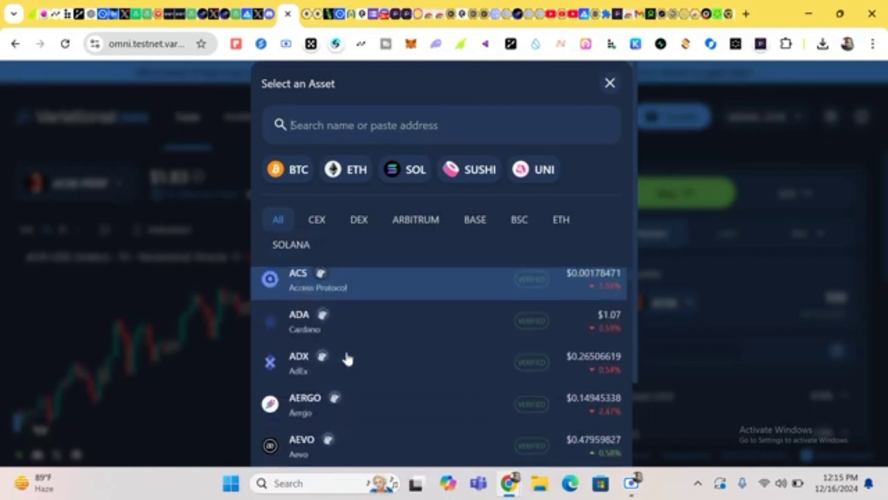
scroll(348, 359, up, 1)
scroll(348, 359, down, 5)
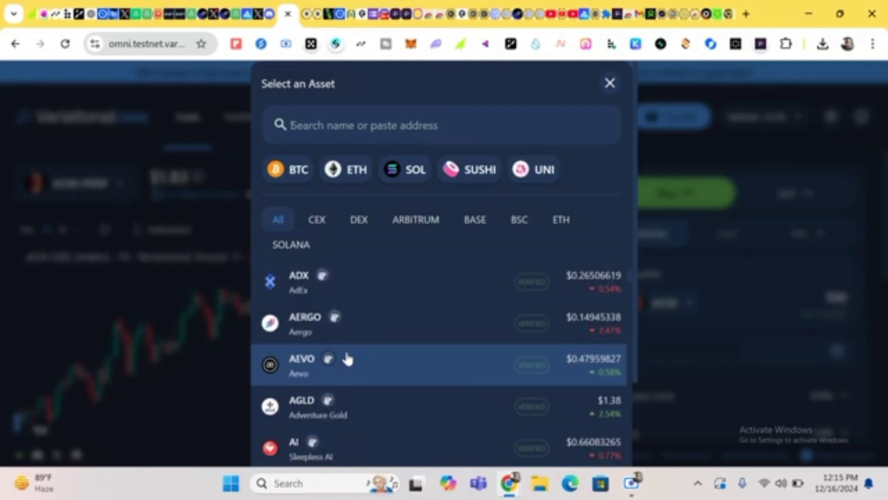
scroll(348, 359, down, 4)
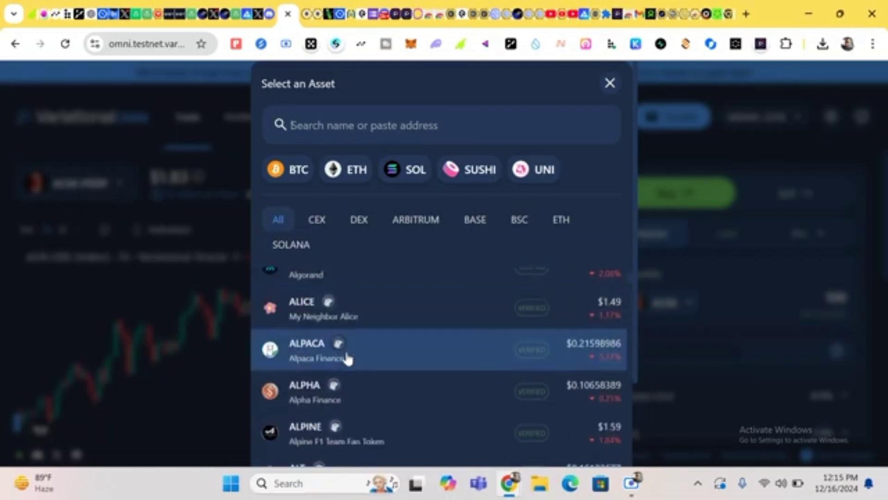
scroll(348, 360, down, 3)
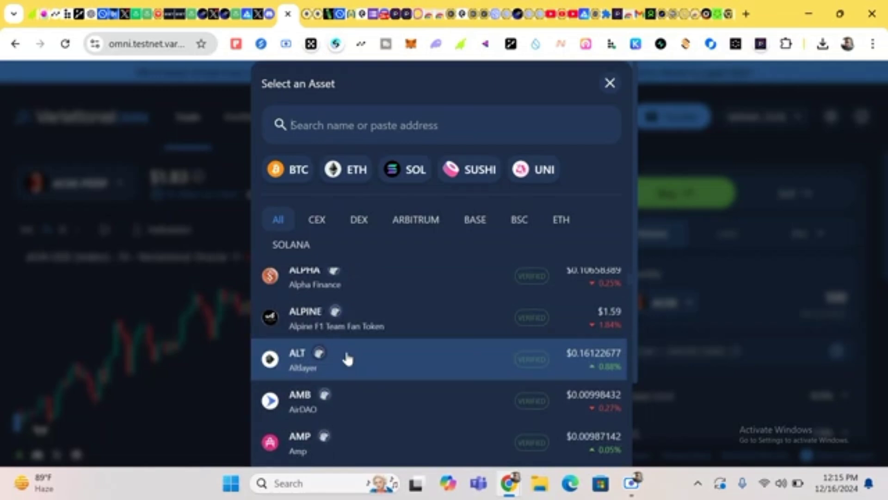
scroll(348, 359, down, 1)
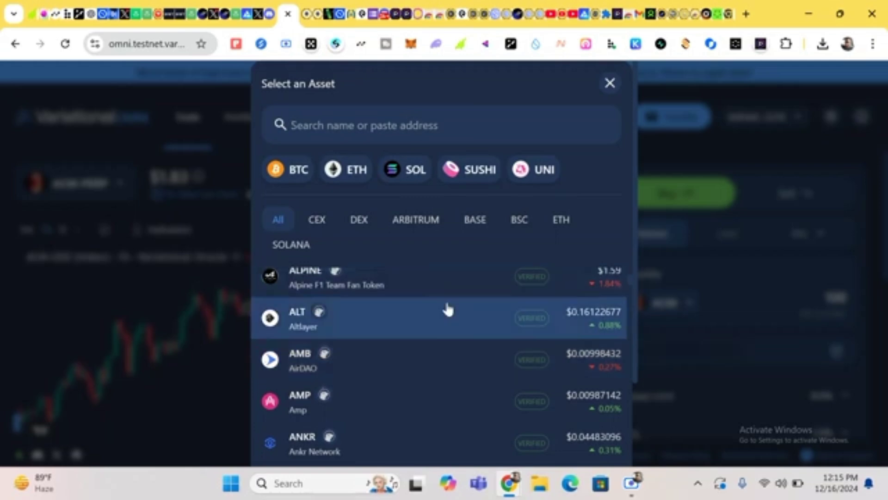
scroll(448, 310, up, 3)
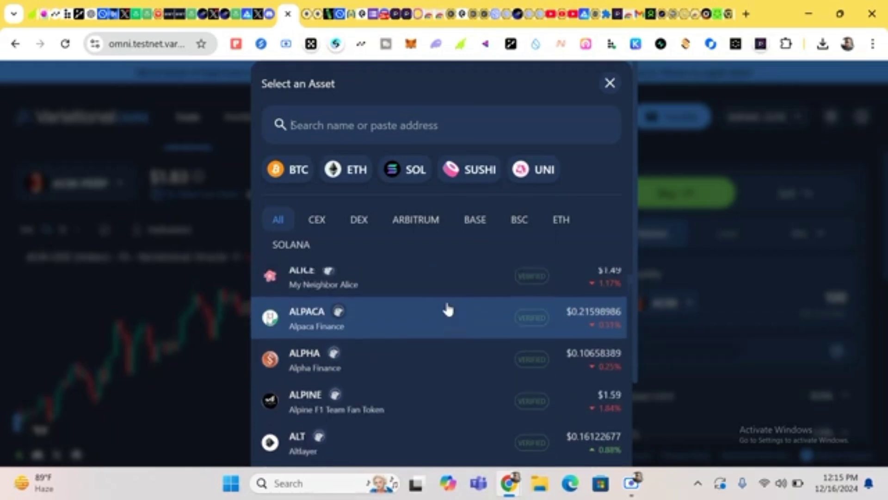
click(610, 84)
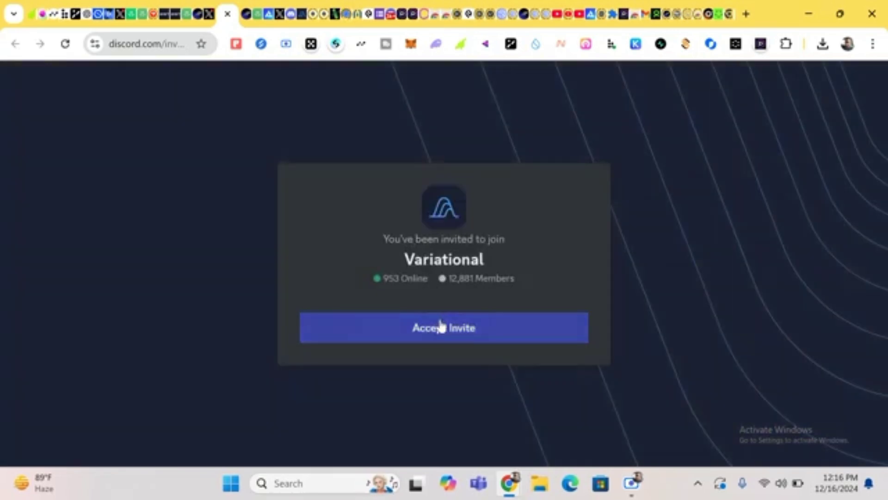
Step: Accept the Variational Discord invite and go to the verify channel
click(441, 327)
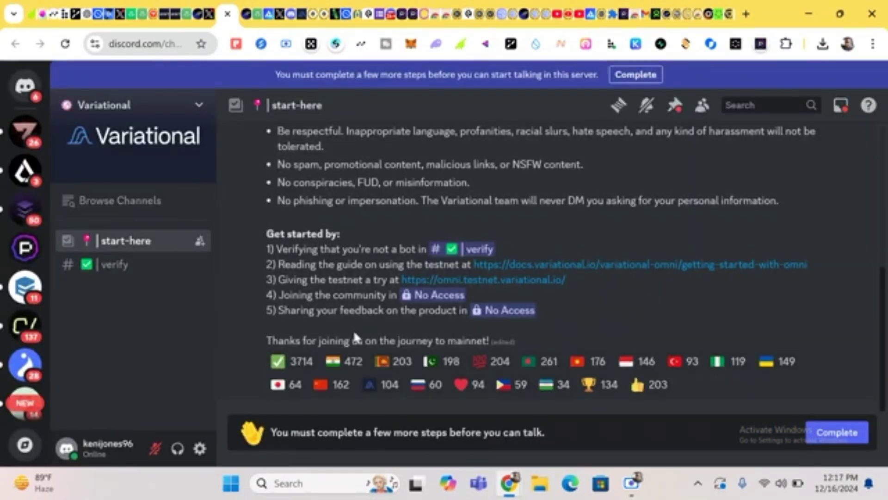
click(158, 268)
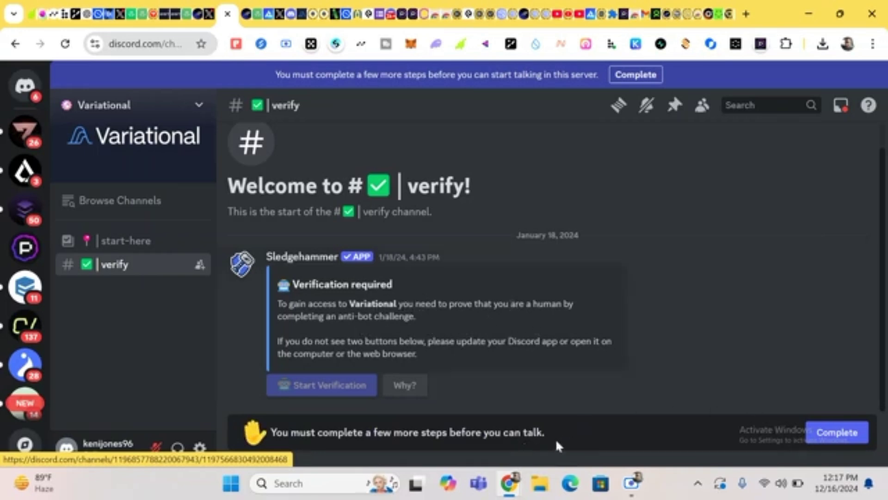
Step: Agree to the Variational server rules and submit the agreement
click(822, 433)
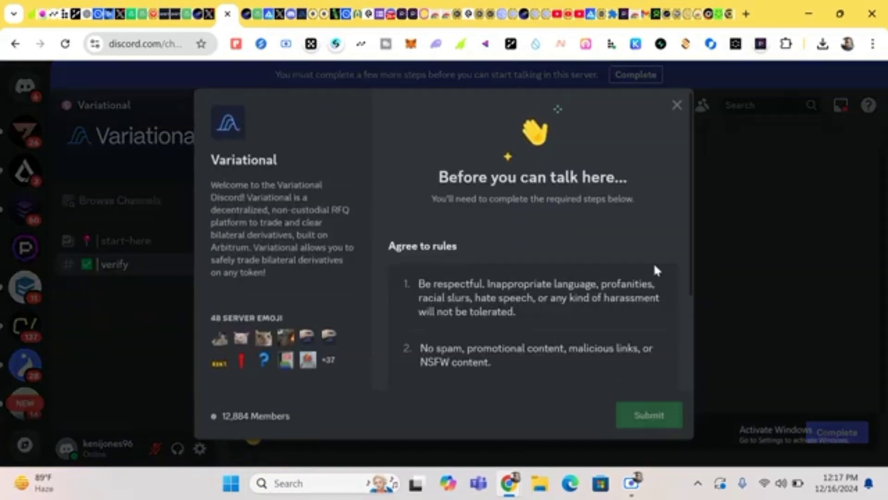
scroll(682, 315, down, 3)
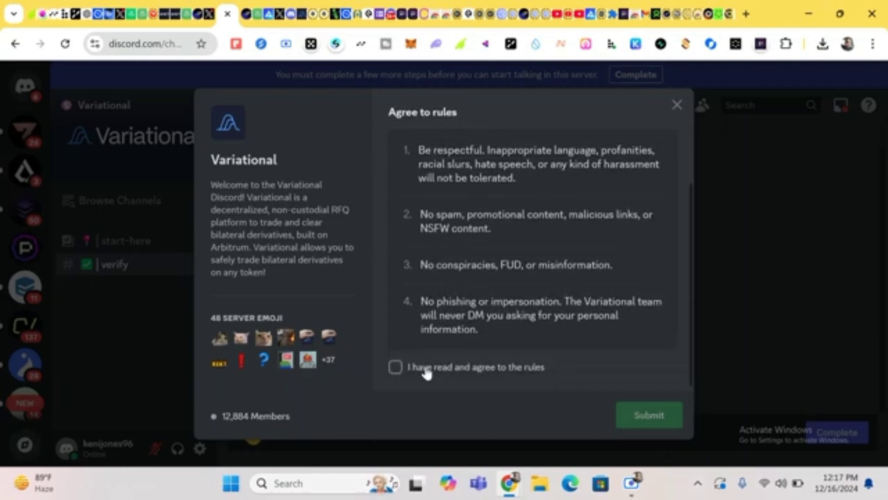
click(395, 368)
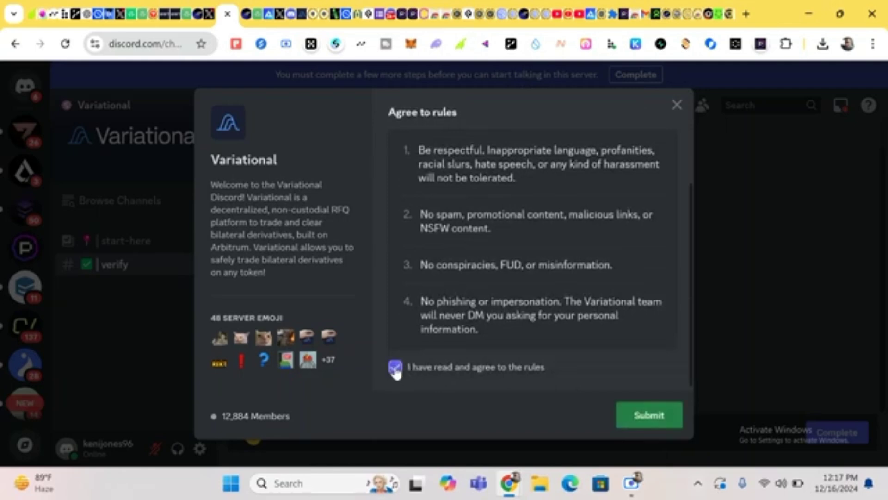
click(647, 418)
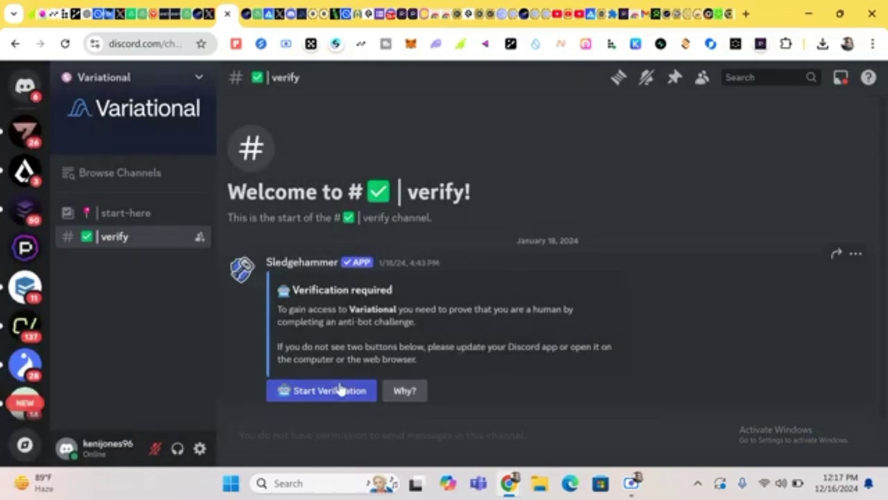
Step: Complete the anti-bot verification by picking the cookie answer, Option 7
click(340, 391)
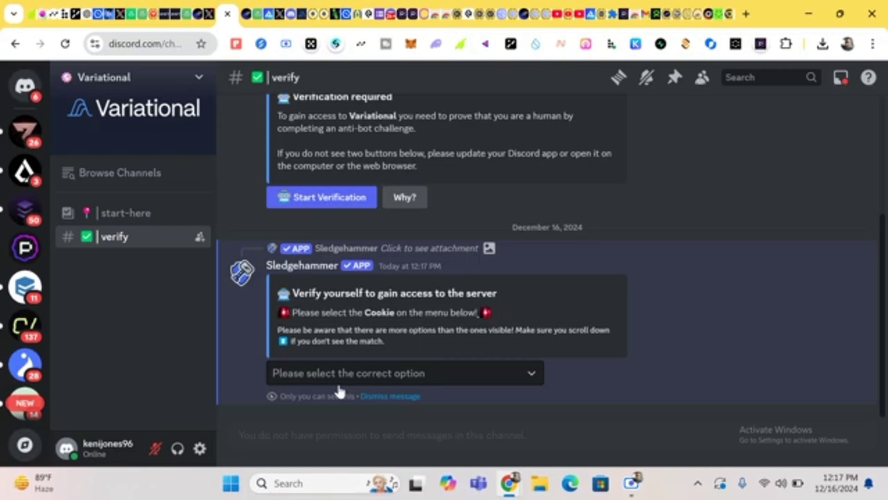
click(368, 374)
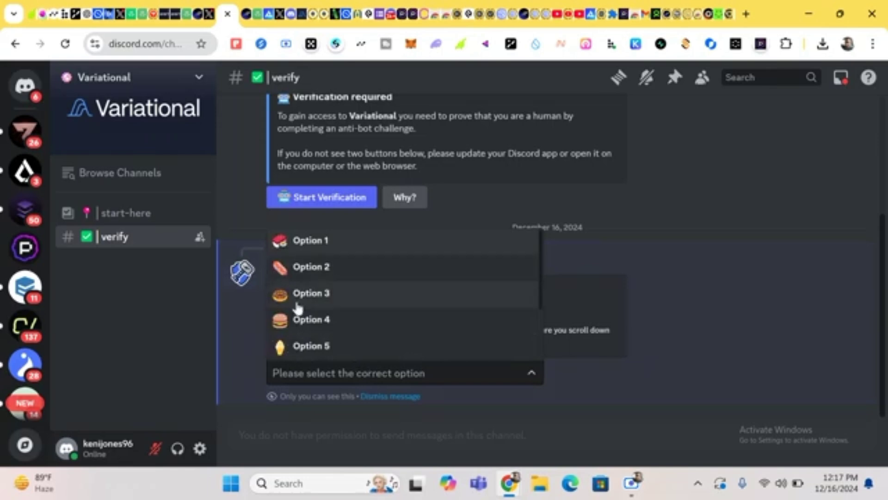
scroll(295, 318, down, 2)
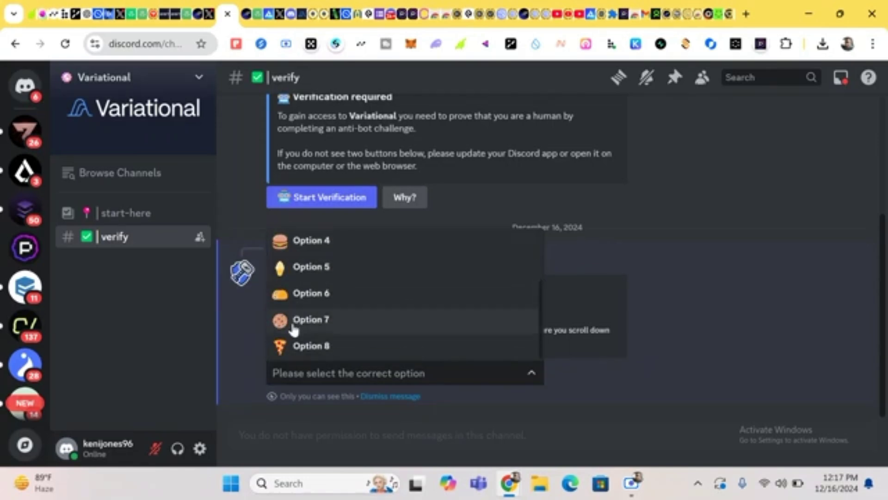
click(293, 326)
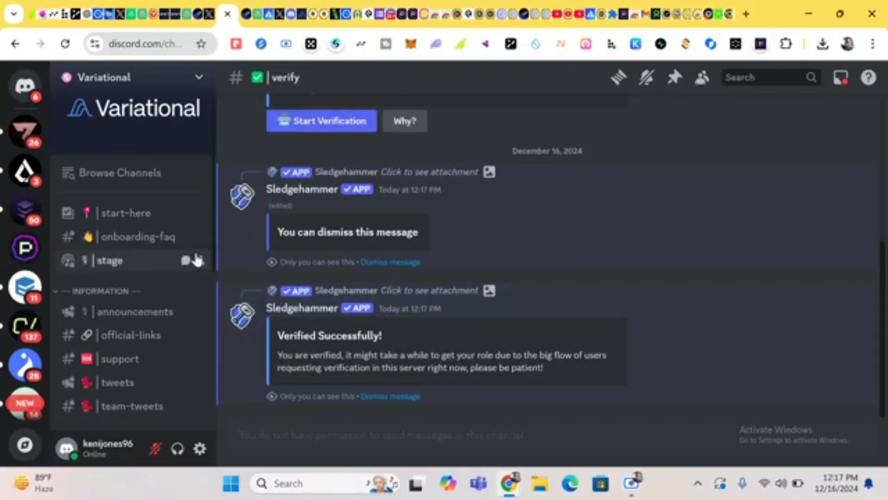
Step: Open the feedback channel, scroll through its messages, and leave the message draft empty
scroll(172, 295, down, 5)
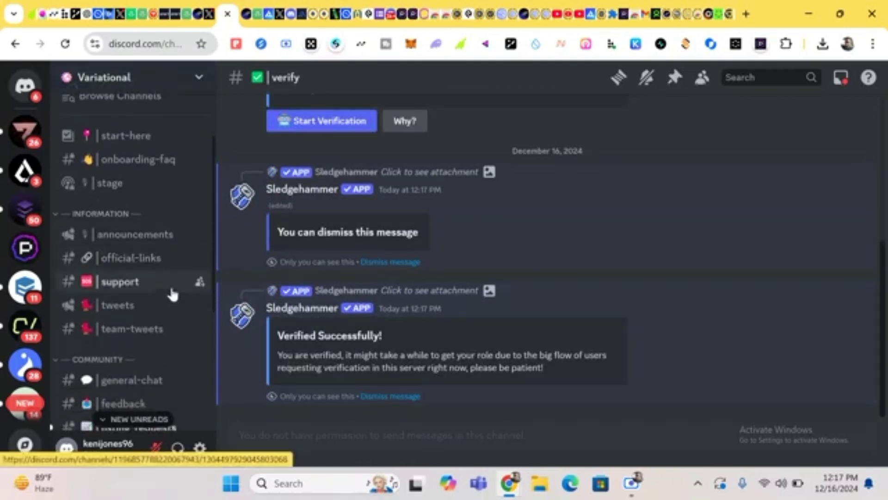
scroll(172, 294, down, 3)
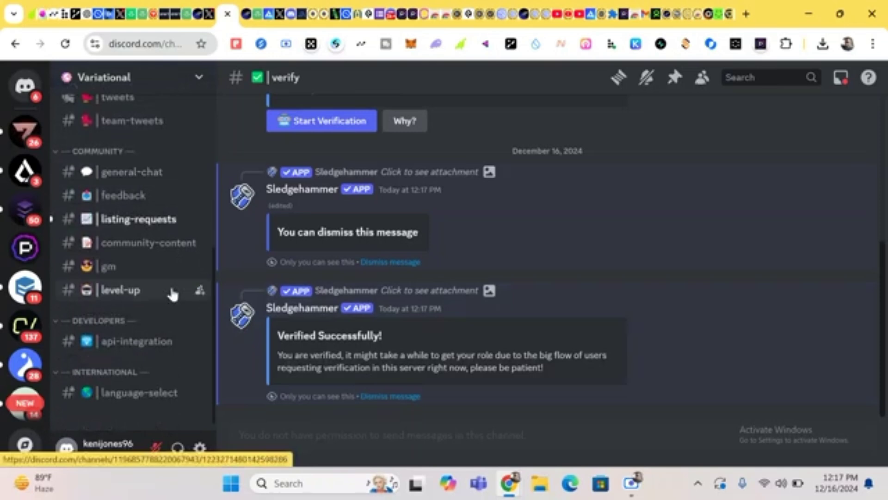
click(157, 195)
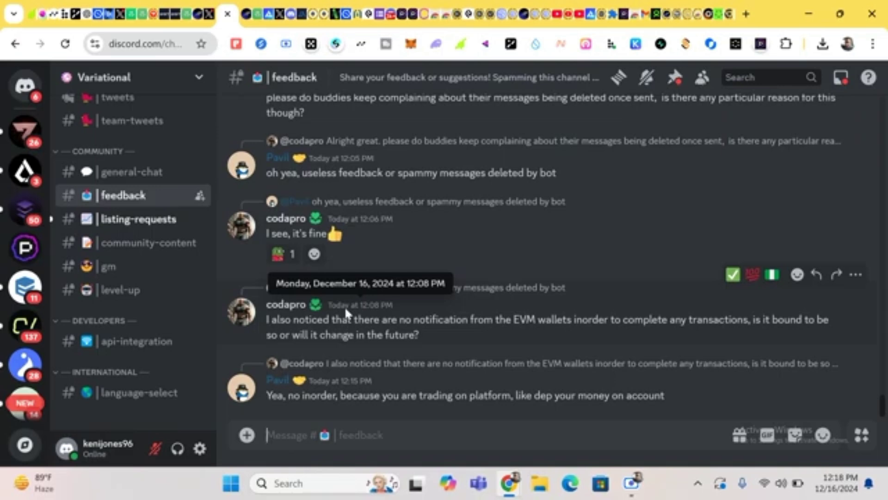
scroll(344, 306, up, 2)
scroll(345, 310, down, 2)
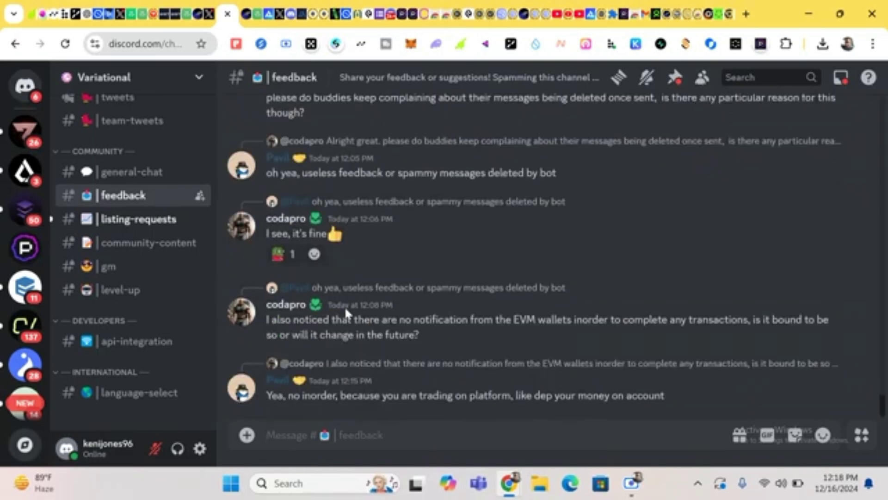
scroll(345, 310, up, 1)
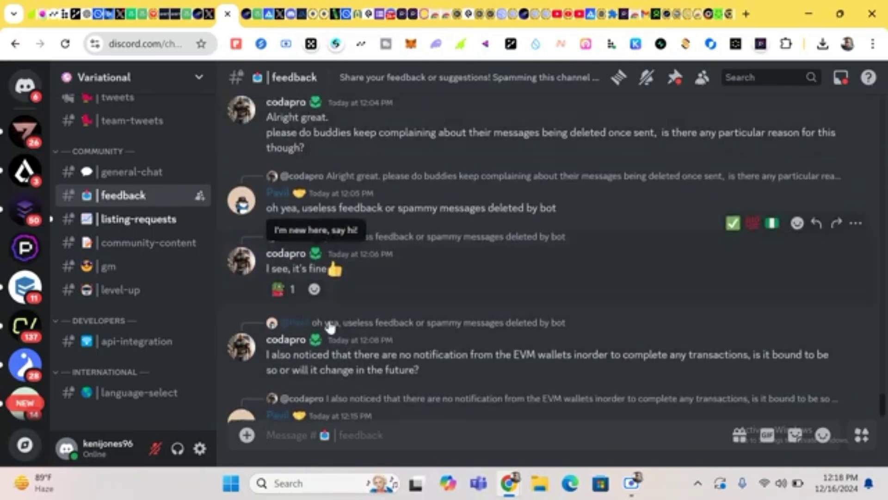
scroll(329, 319, down, 1)
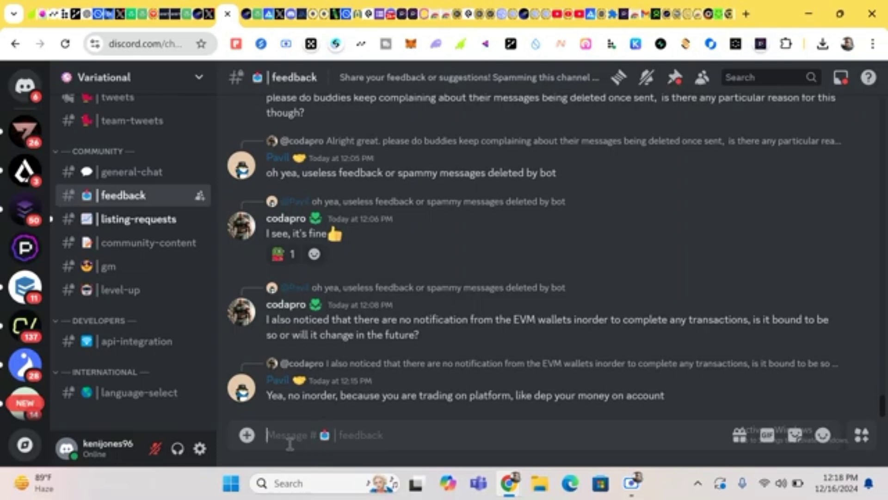
text(H)
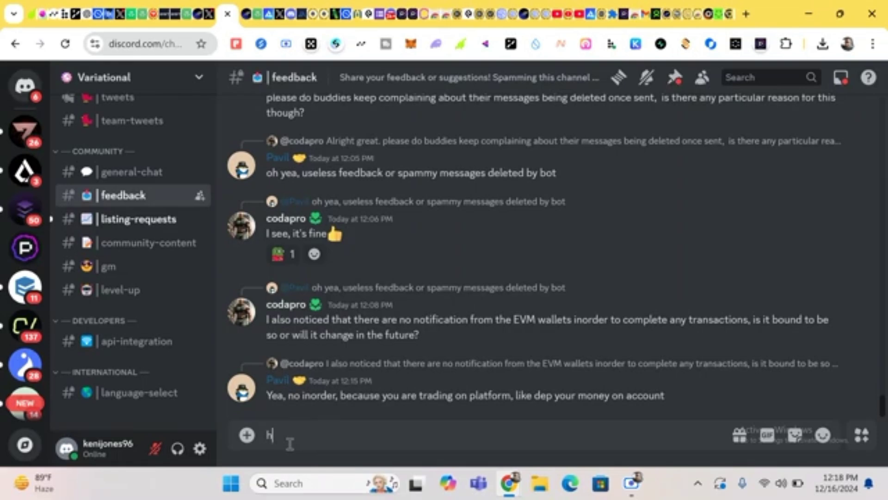
key(BackSpace)
text(H)
key(BackSpace)
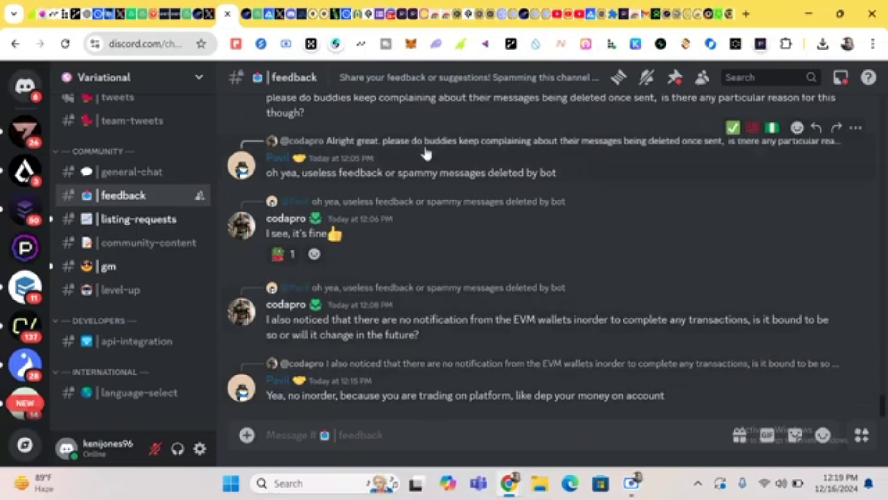
Step: Follow Variational from its X profile, then switch back to the Discord tab
click(213, 18)
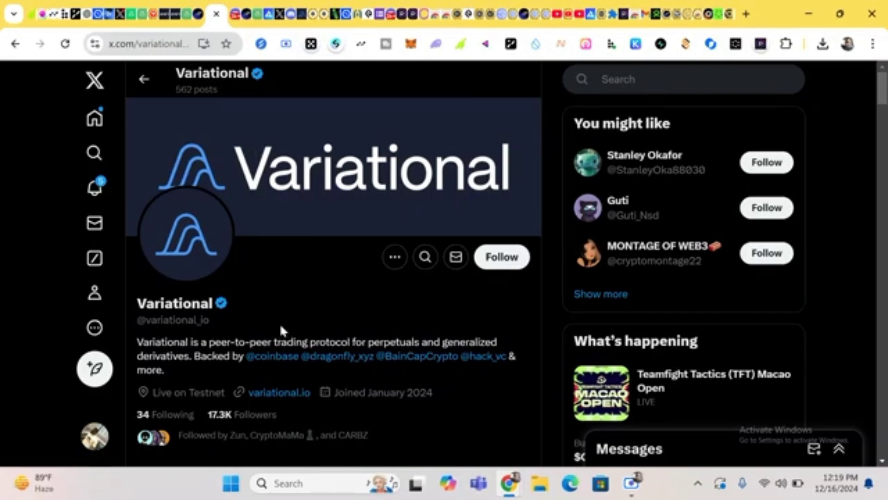
scroll(279, 323, down, 2)
scroll(321, 407, down, 4)
scroll(324, 416, up, 6)
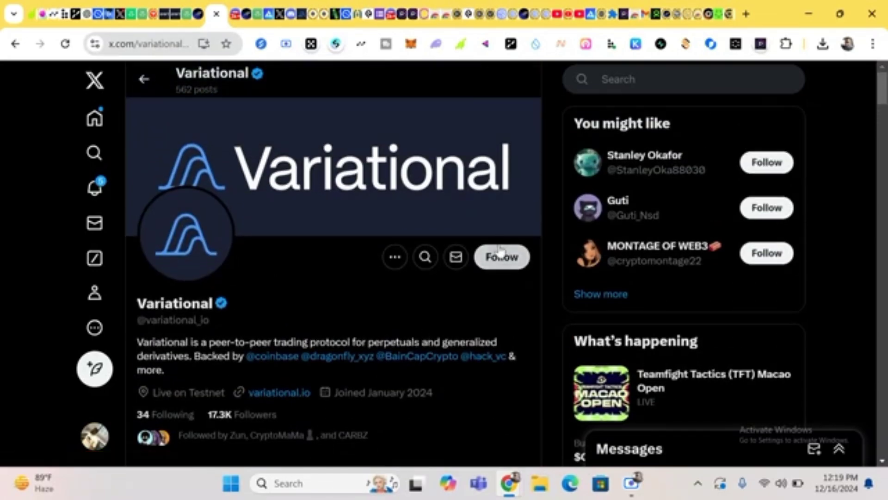
click(500, 256)
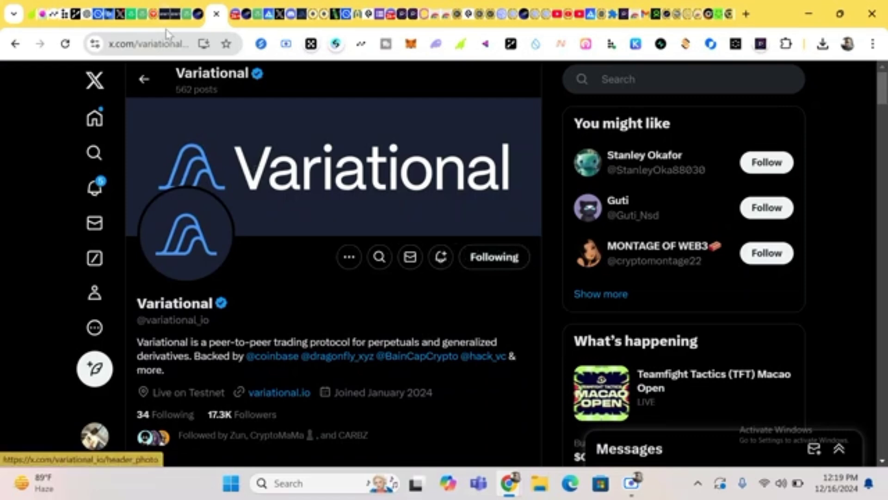
click(233, 15)
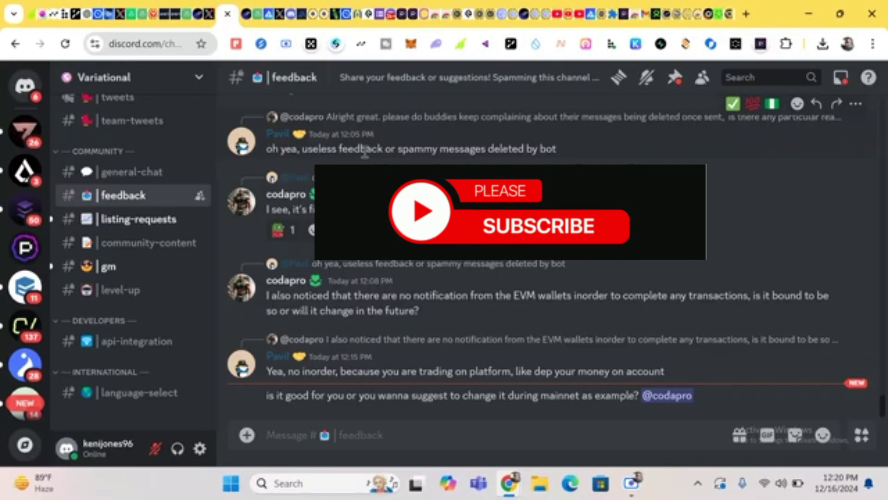
scroll(638, 329, up, 3)
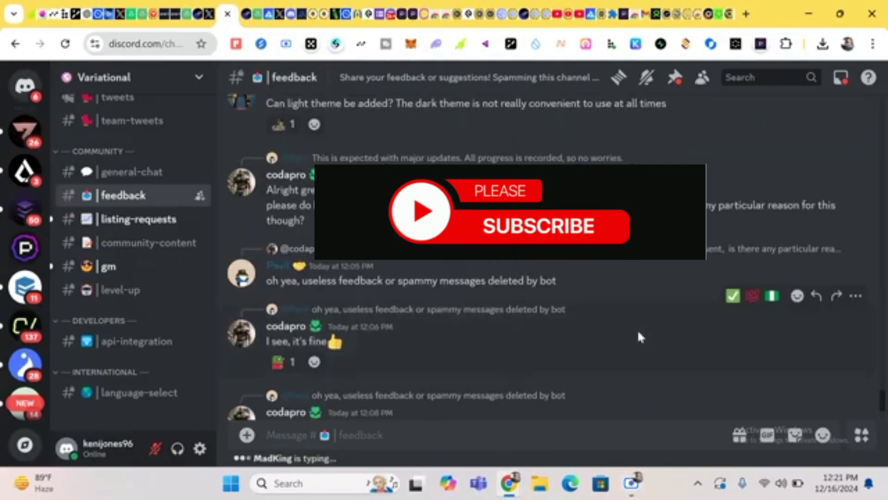